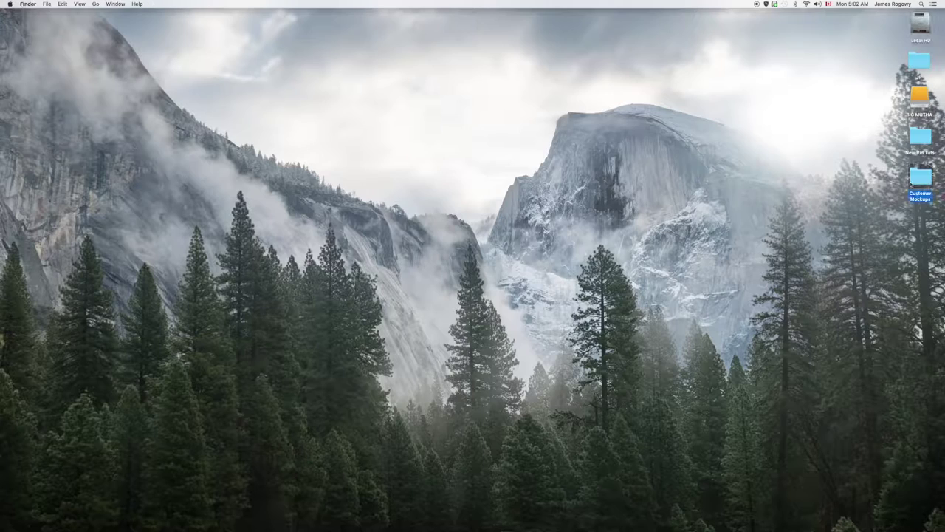
Move the Customer Mockups window aside and open BILLBOARD.jpg with Adobe Photoshop CC 2015.5
left_click_drag(512, 106, 219, 30)
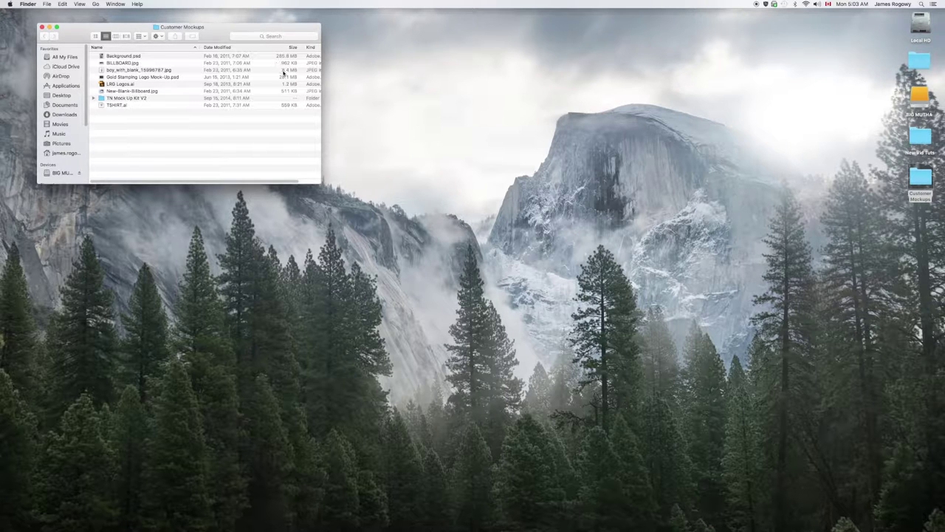
mouse_move(218, 31)
left_mouse_down()
mouse_move(237, 30)
mouse_move(202, 26)
left_mouse_up()
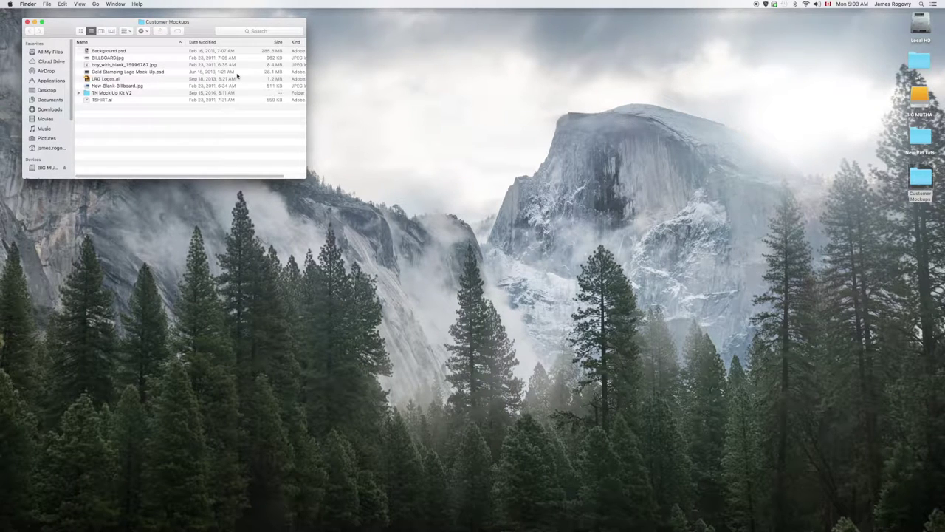
right_click(104, 59)
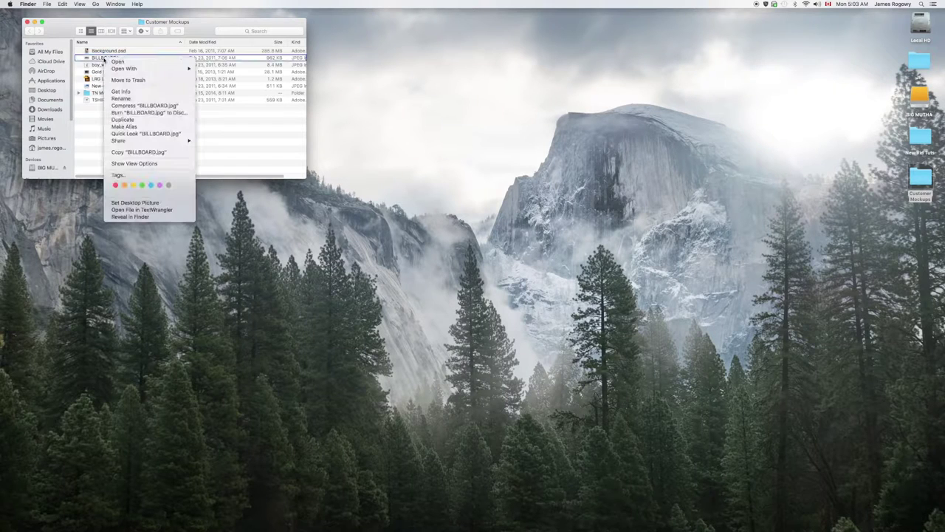
mouse_move(134, 69)
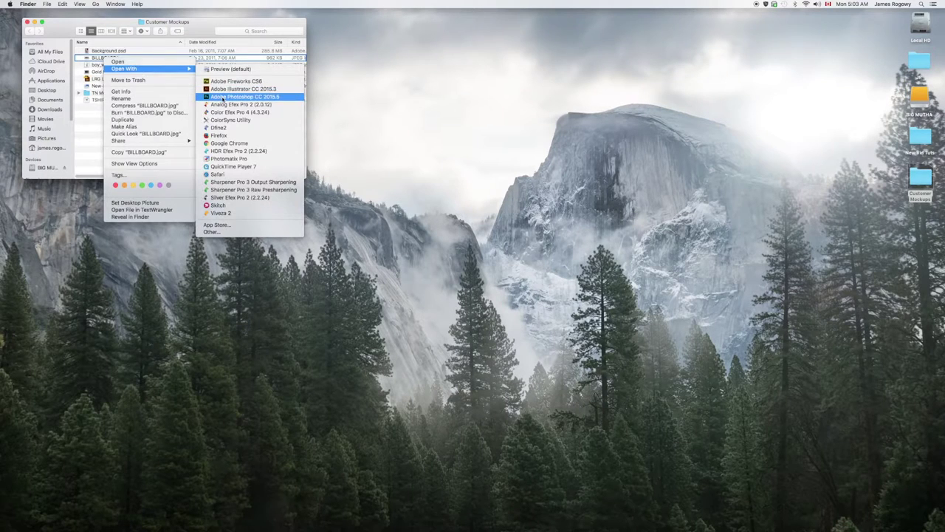
left_click(222, 97)
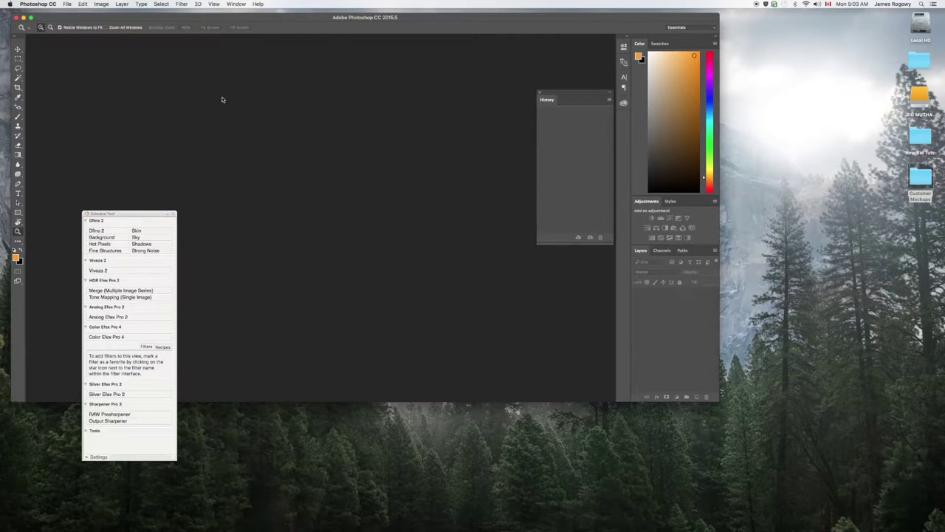
Close the History panel and position the BILLBOARD.jpg Photoshop window beside Finder
left_click_drag(271, 19, 443, 71)
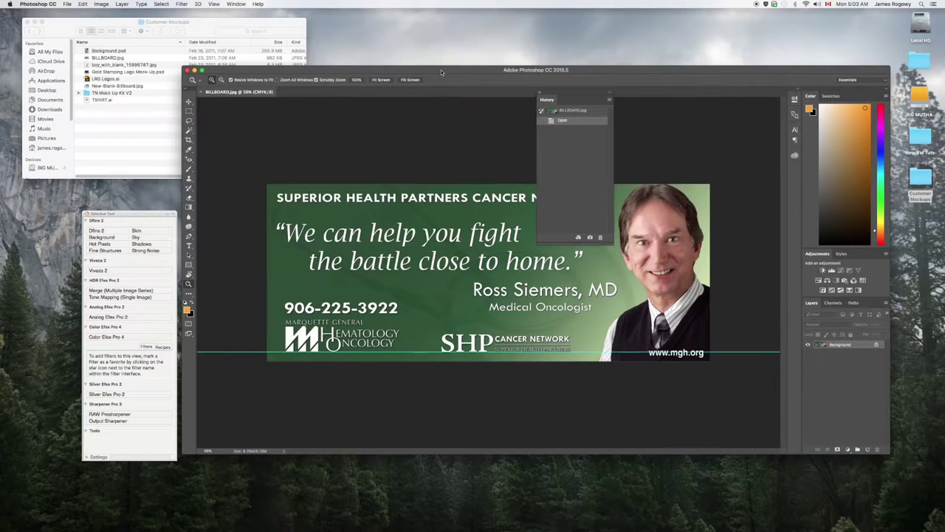
left_click(540, 95)
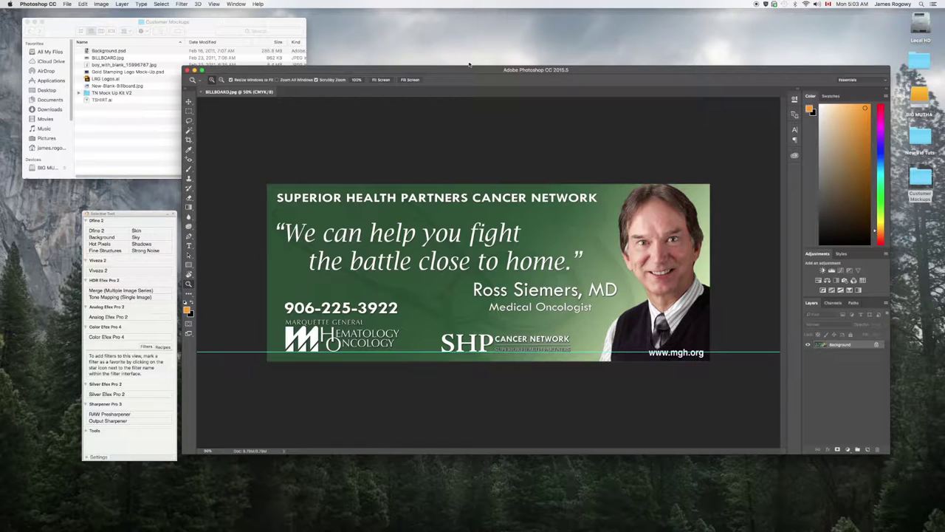
left_click_drag(476, 65, 456, 27)
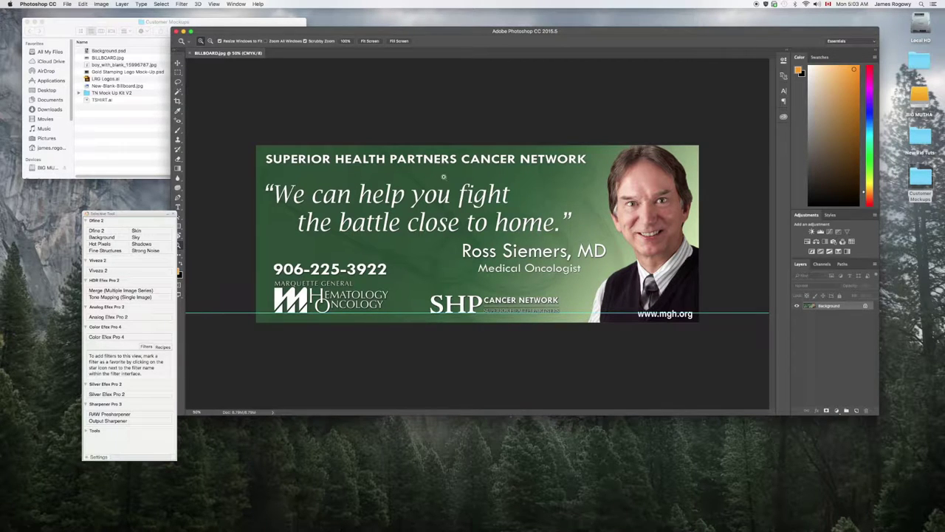
left_click_drag(322, 33, 339, 48)
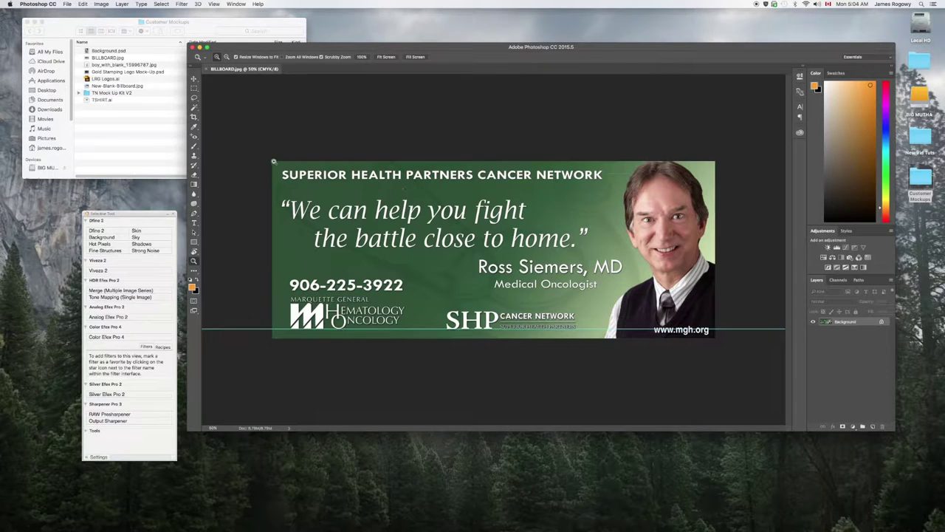
Select New-Blank-Billboard.jpg in Customer Mockups and preview it with Quick Look
left_click(155, 132)
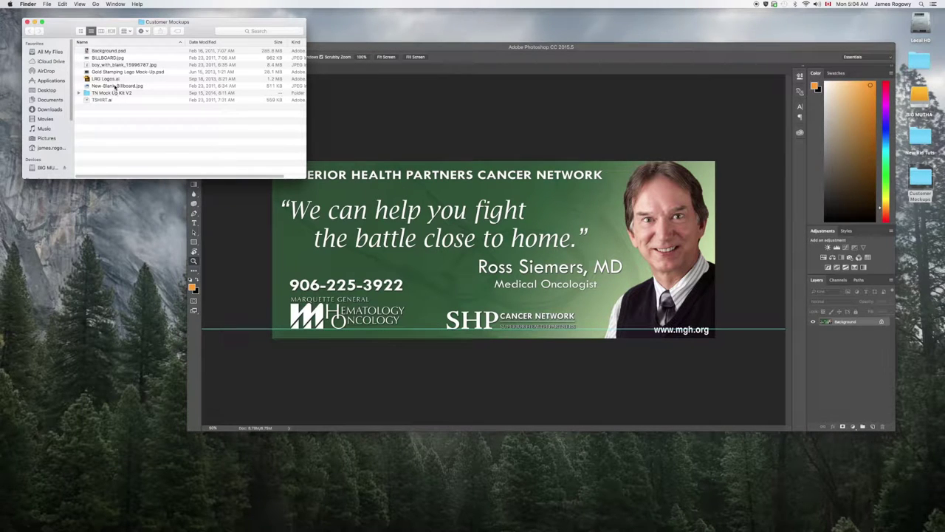
left_click(114, 87)
mouse_move(100, 90)
left_mouse_down()
mouse_move(444, 445)
mouse_move(546, 512)
mouse_move(141, 151)
mouse_move(96, 98)
mouse_move(106, 99)
left_mouse_up()
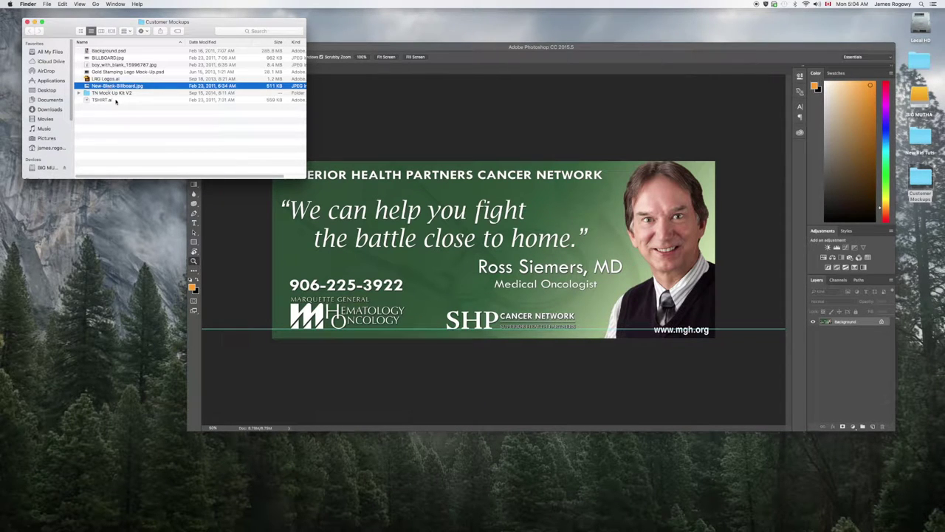
left_click(115, 109)
left_click(108, 87)
key("space")
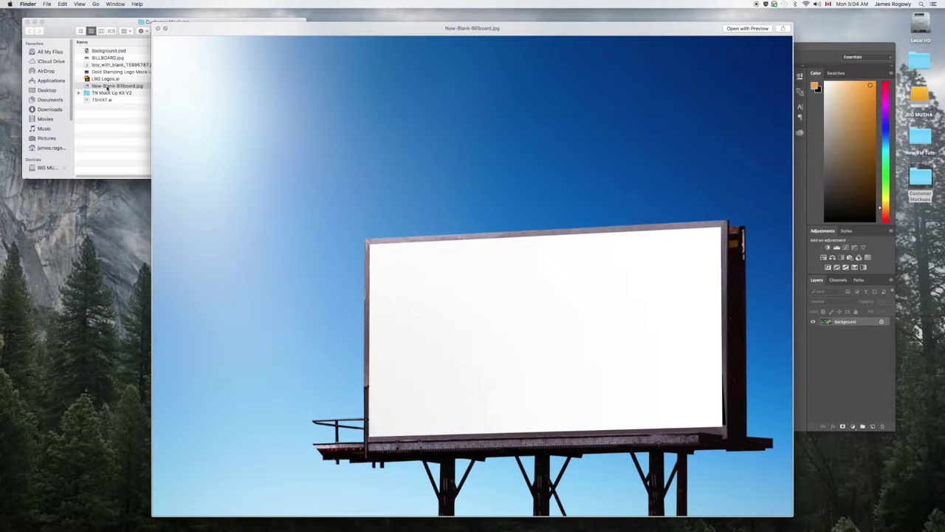
key("space")
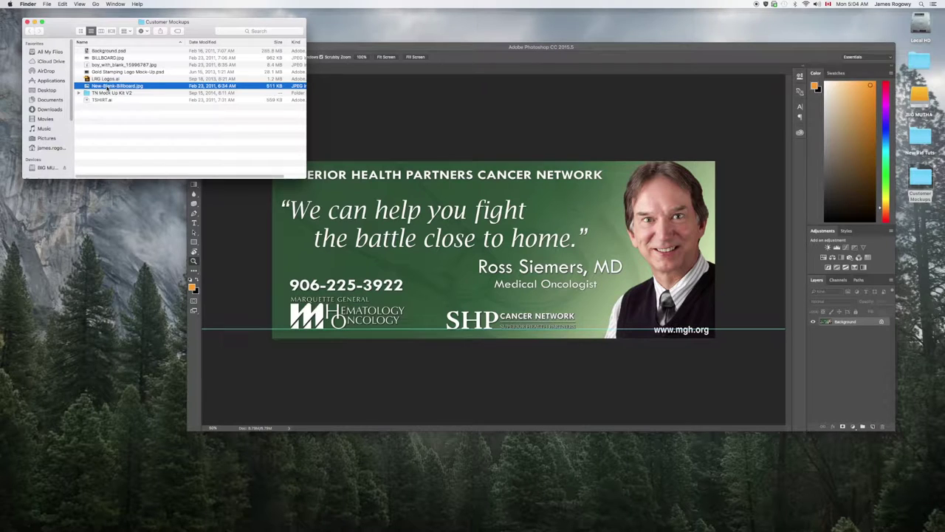
key("space")
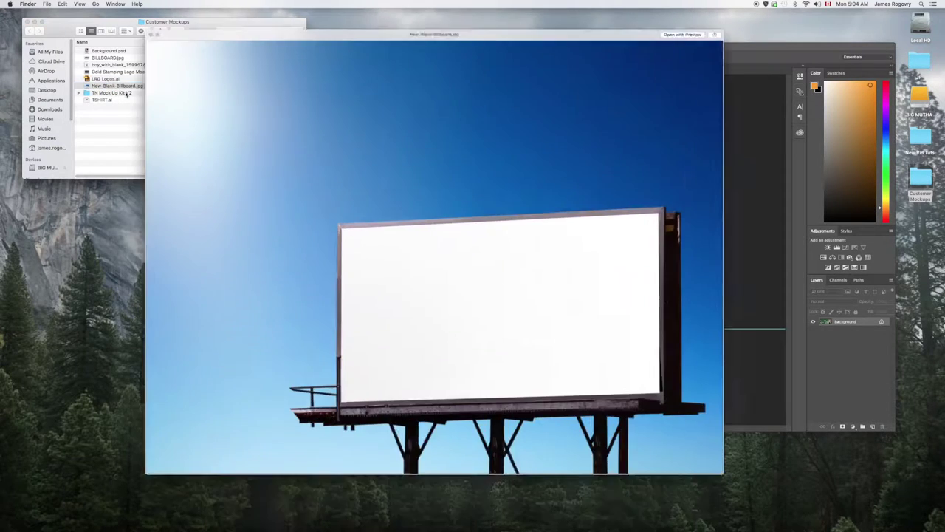
key("space")
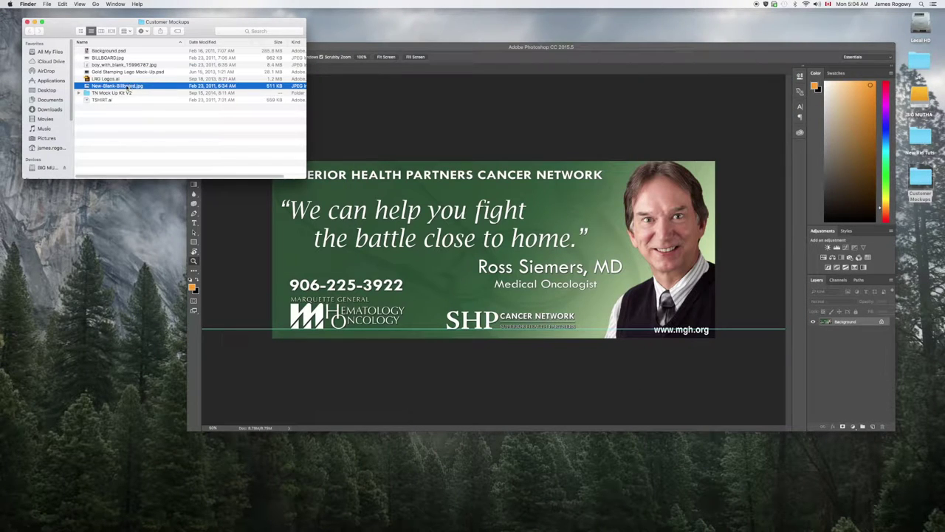
Open New-Blank-Billboard.jpg with Adobe Photoshop CC 2015.5
right_click(125, 86)
mouse_move(154, 98)
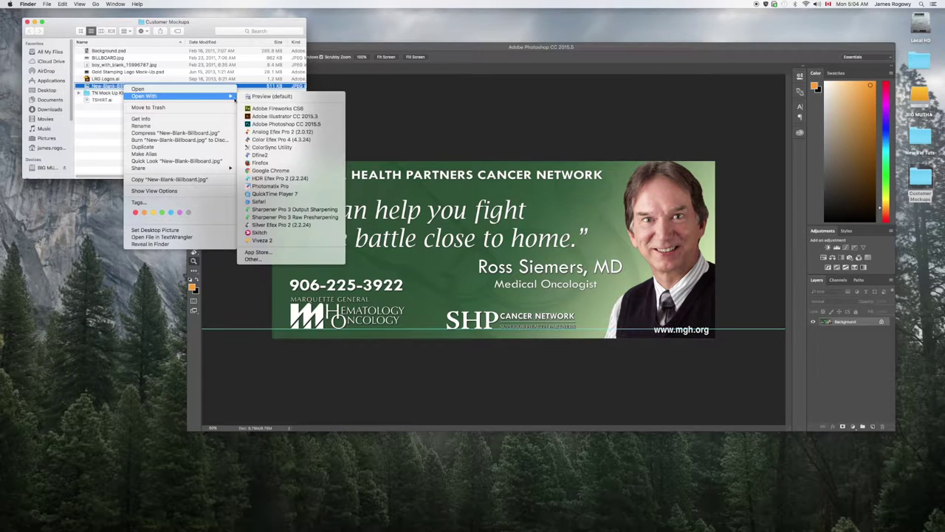
left_click(285, 123)
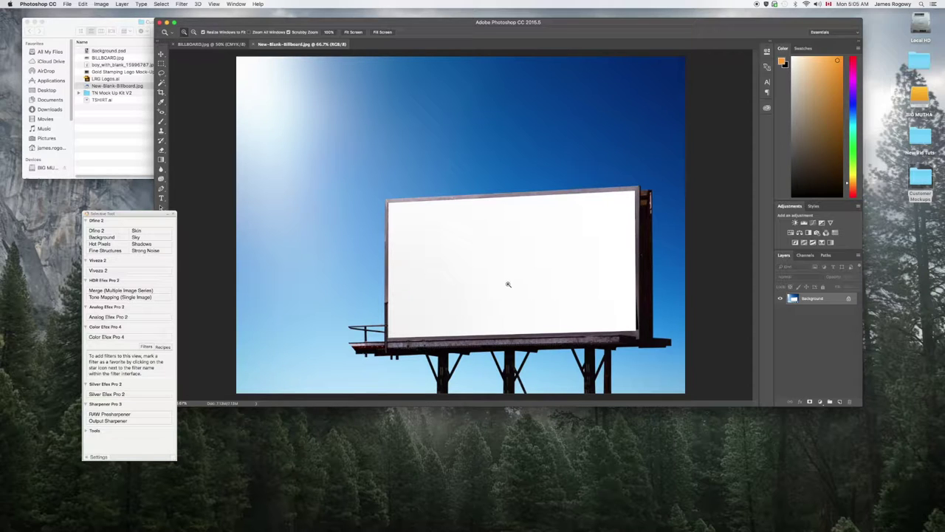
Drag the BILLBOARD.jpg ad into New-Blank-Billboard.jpg as a new layer with the Move tool
left_click(212, 46)
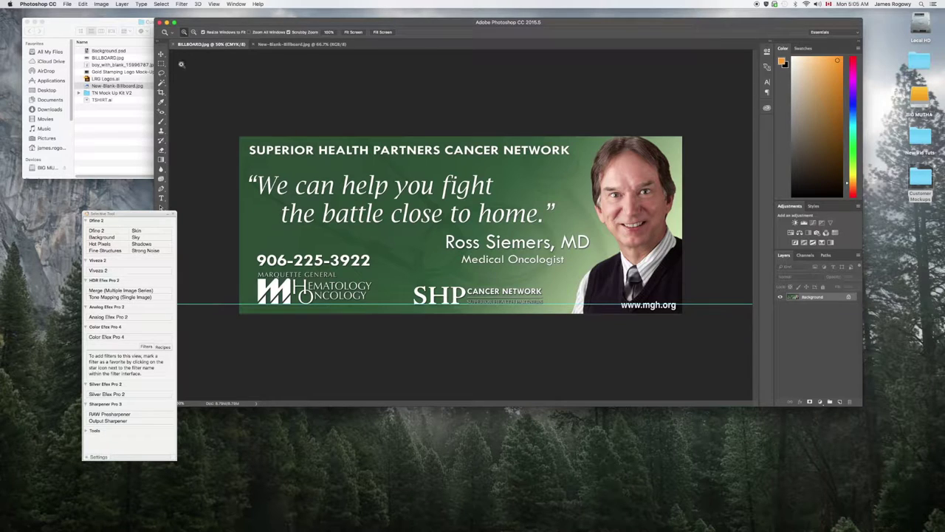
left_click(161, 55)
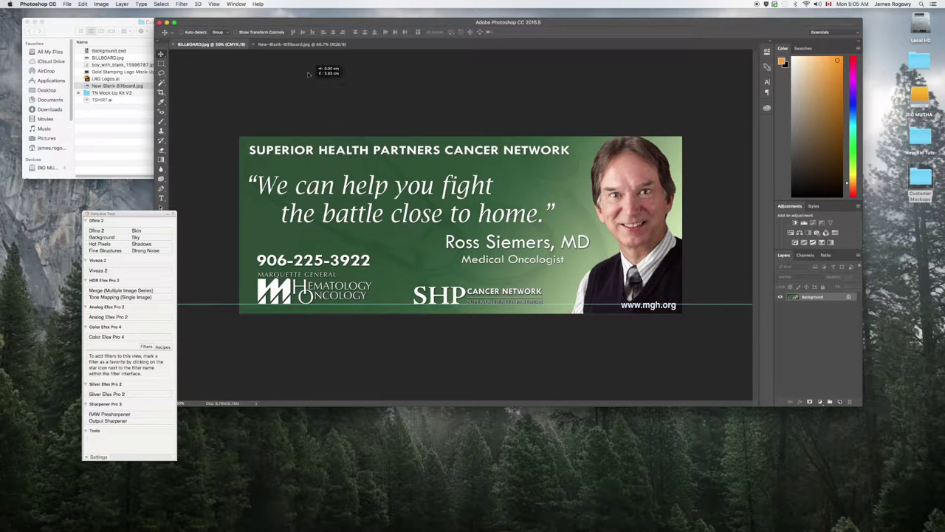
left_click(300, 46)
left_click_drag(445, 232, 301, 147)
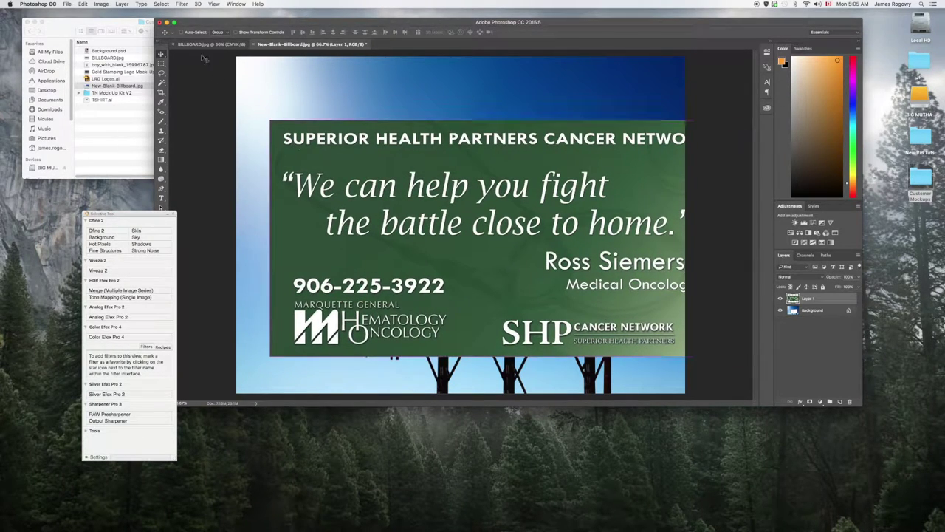
Scale the ad down with Free Transform and position it over the billboard face
left_click(83, 4)
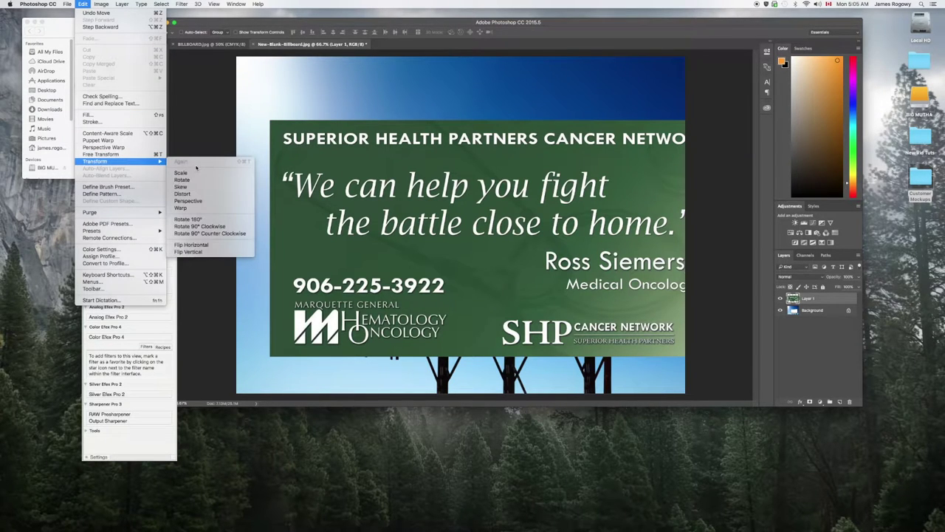
left_click(143, 154)
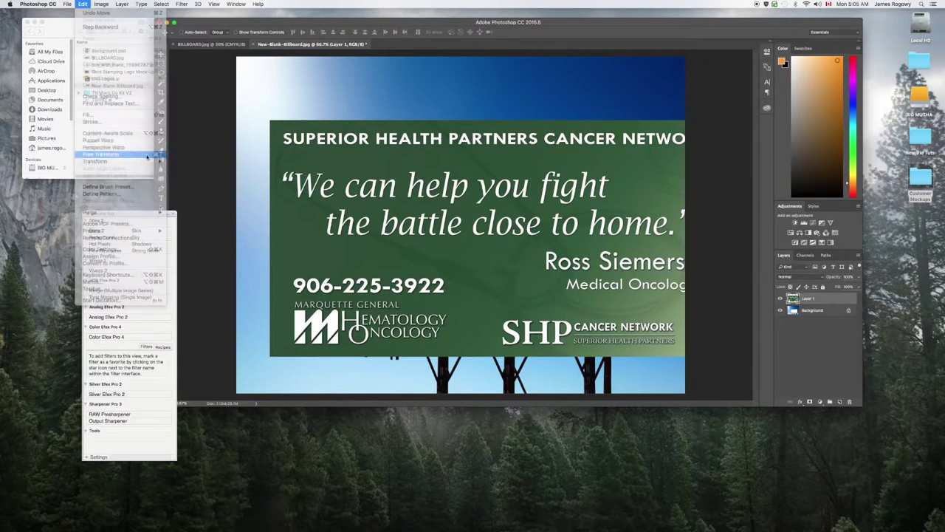
left_click_drag(269, 120, 381, 207)
key("Return")
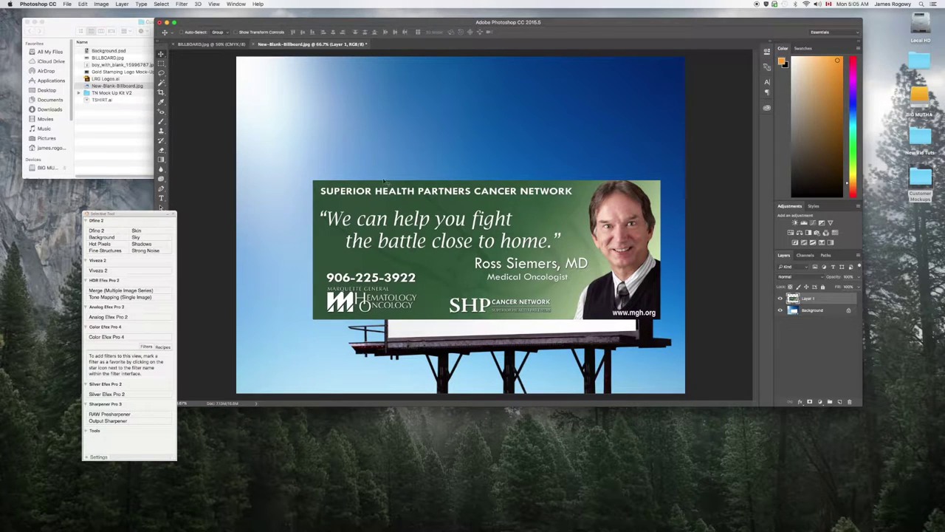
mouse_move(419, 199)
left_mouse_down()
mouse_move(345, 159)
mouse_move(411, 194)
left_mouse_up()
left_click(81, 6)
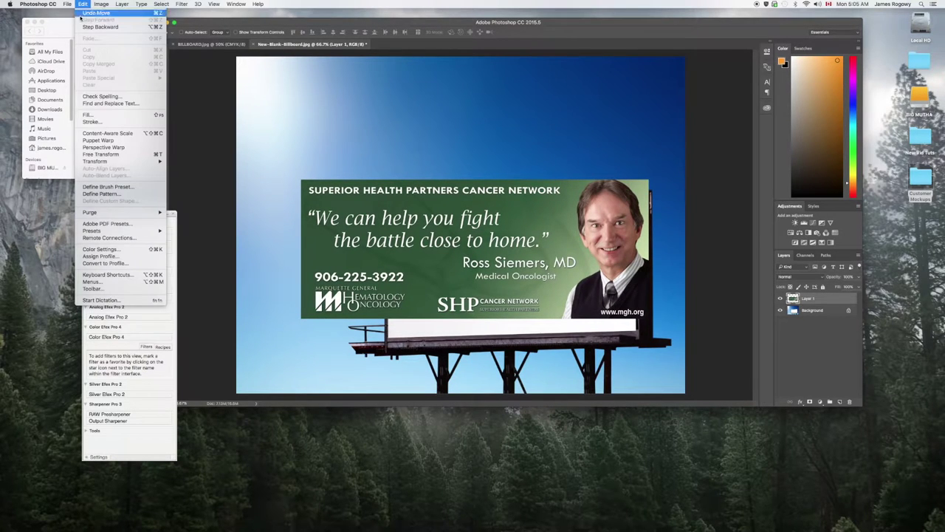
mouse_move(115, 162)
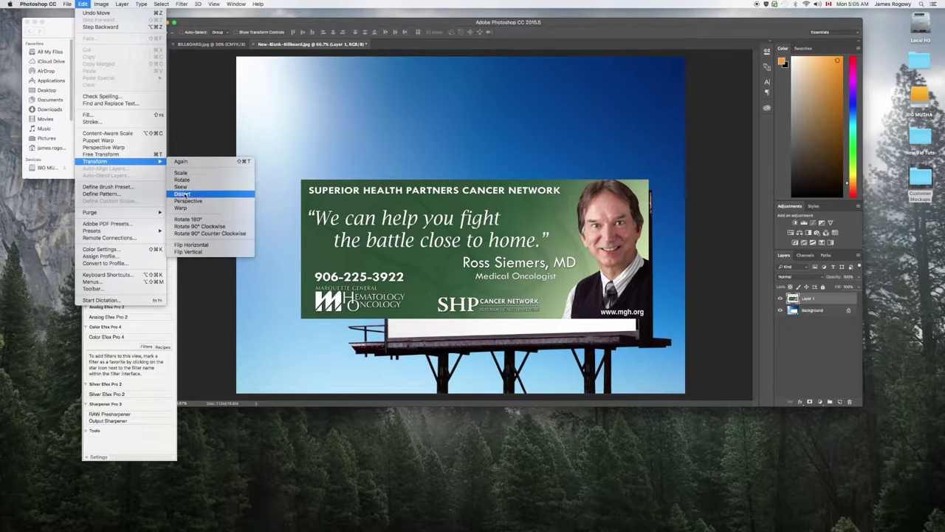
Distort the ad's four corners onto the billboard face's corners and commit the transform
left_click(185, 194)
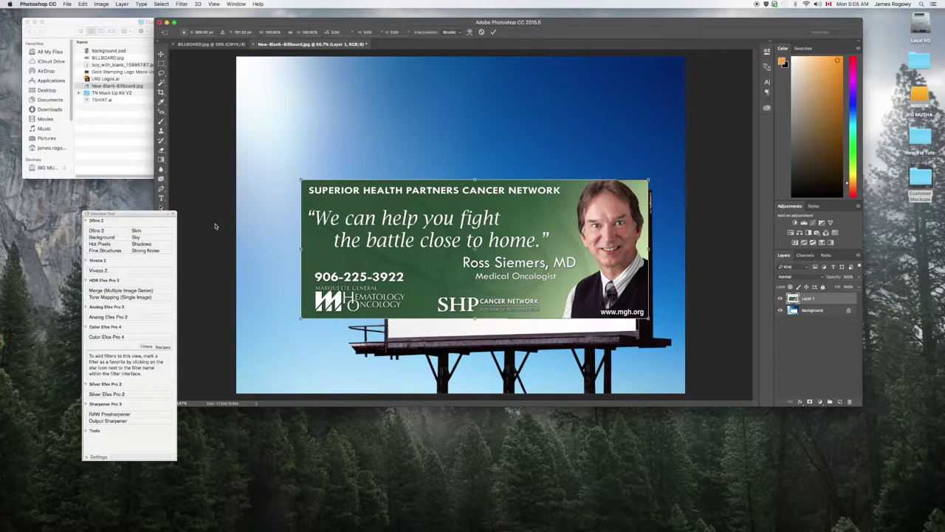
left_click_drag(301, 319, 389, 336)
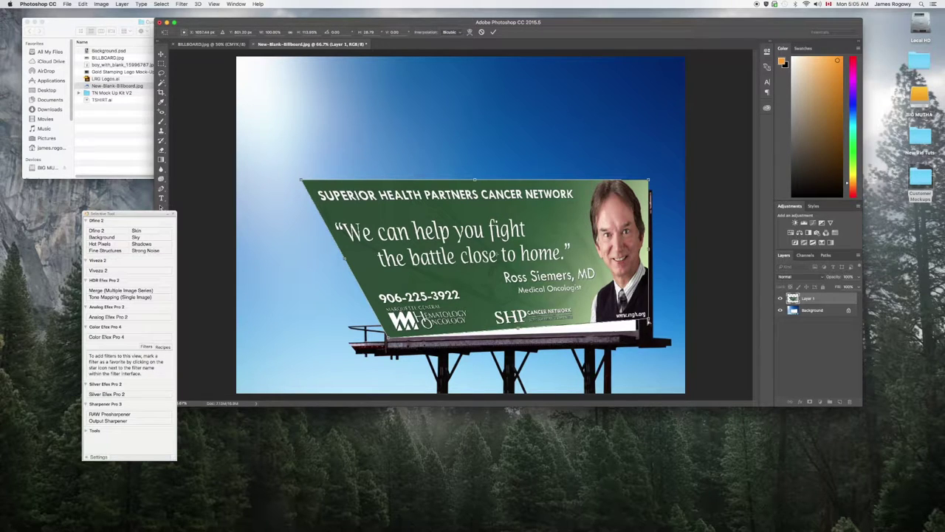
left_click_drag(650, 322, 644, 323)
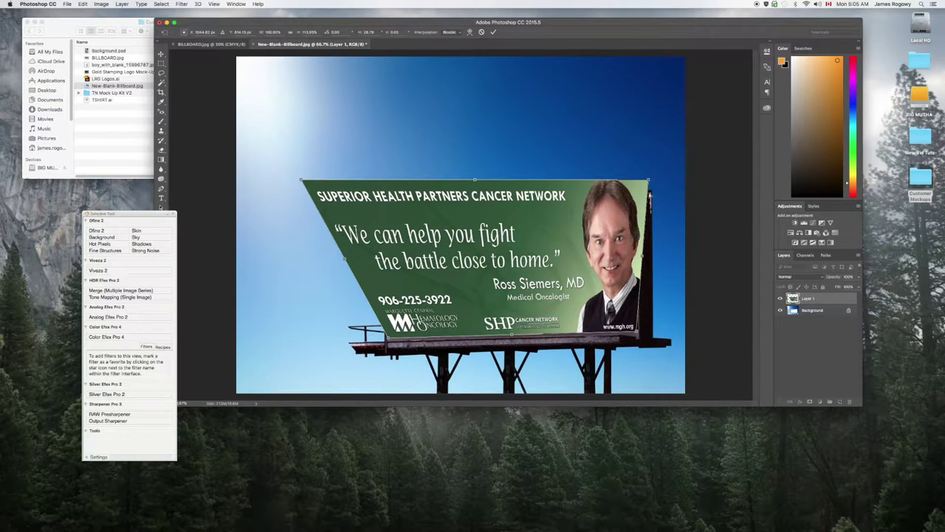
mouse_move(650, 182)
left_mouse_down()
mouse_move(644, 199)
mouse_move(640, 185)
left_mouse_up()
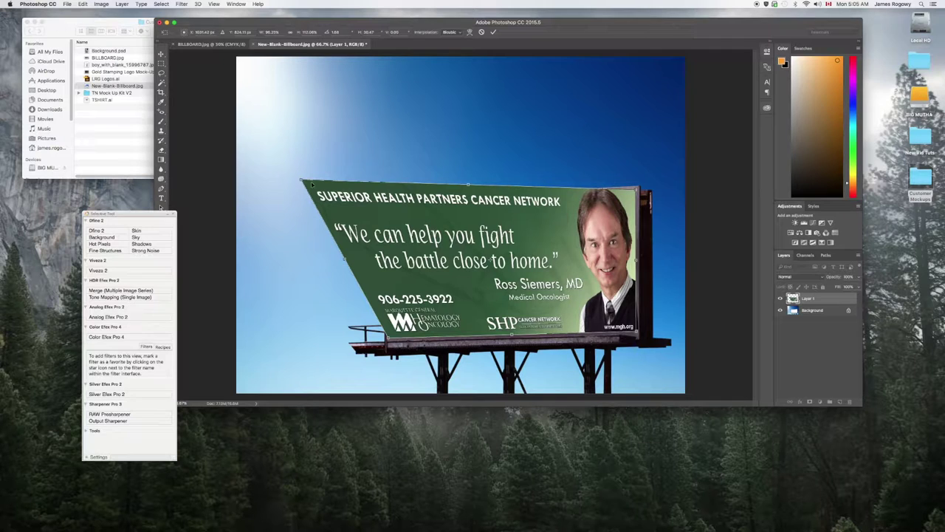
left_click_drag(302, 179, 387, 196)
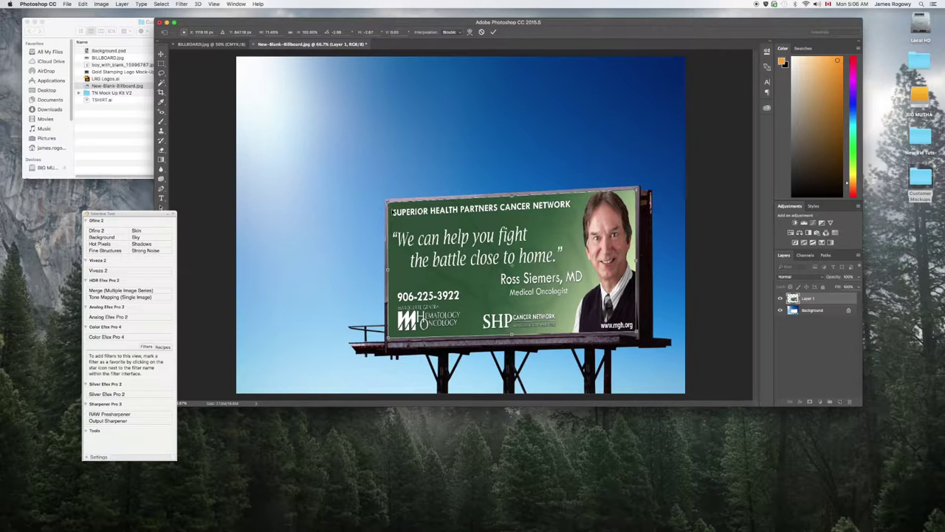
key("Return")
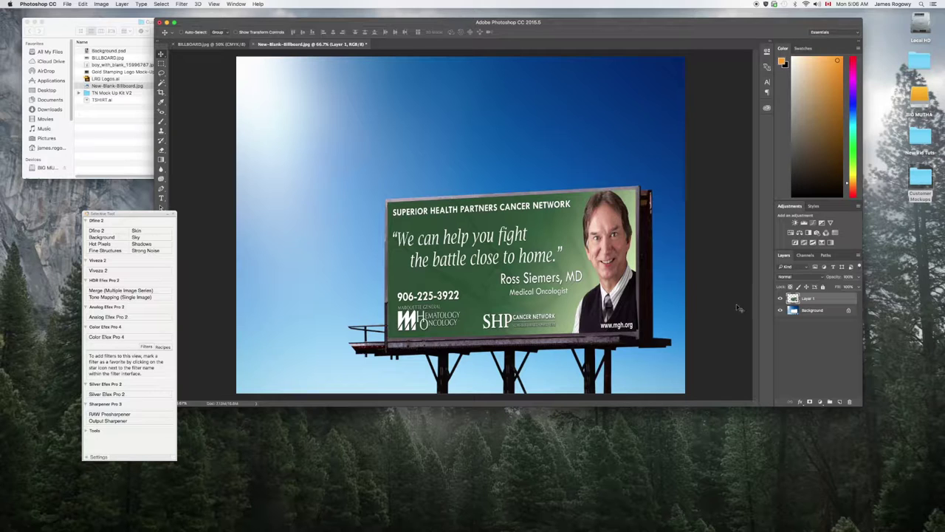
Set Layer 1's blend mode to Multiply and zoom out to view the whole billboard
left_click(796, 278)
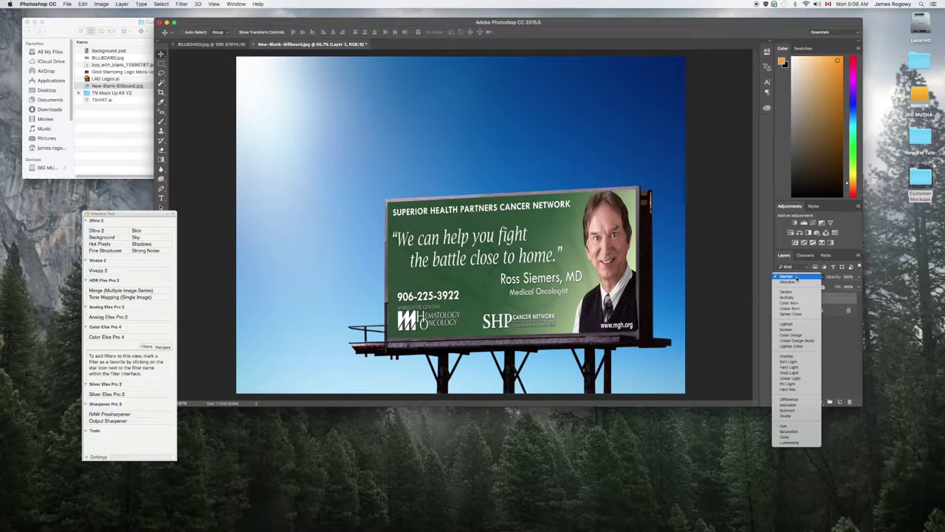
left_click(788, 298)
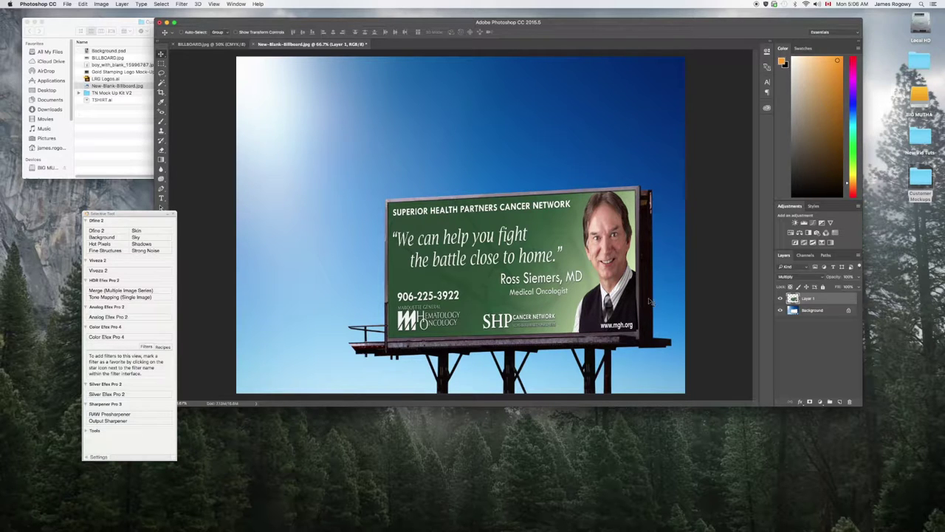
left_click_drag(862, 402, 944, 531)
key("super+0")
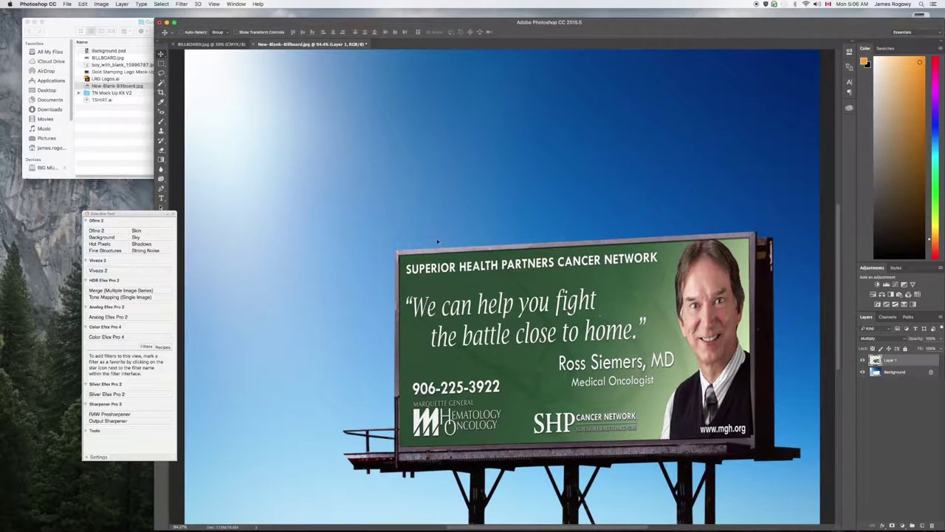
left_click_drag(140, 216, 89, 213)
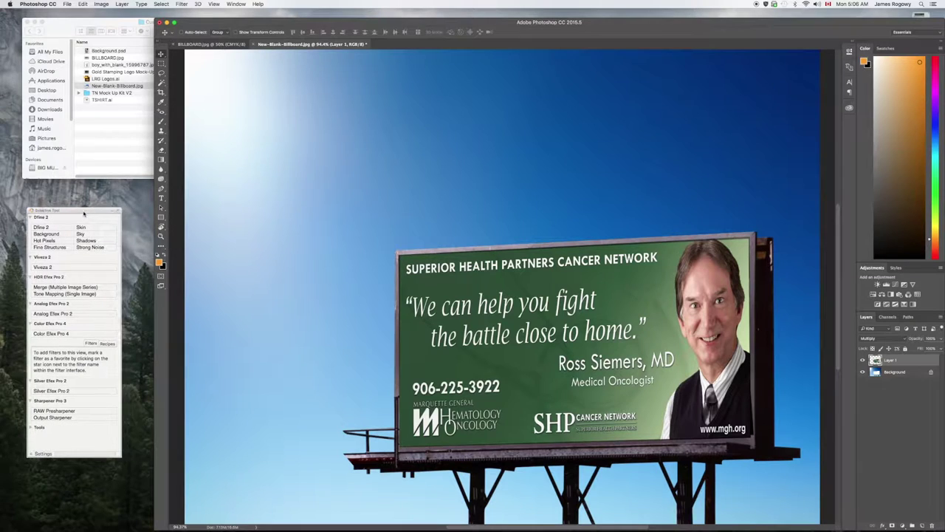
left_click(161, 237)
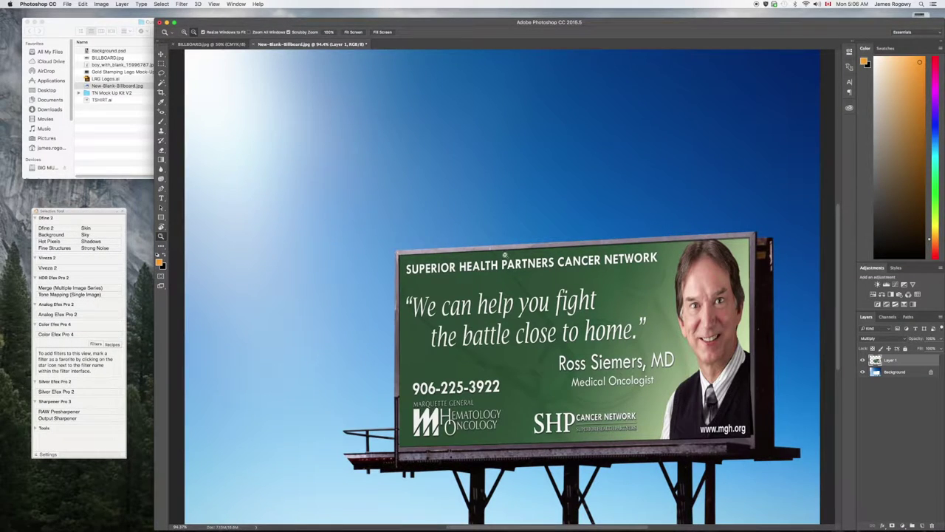
left_click(505, 255, "alt")
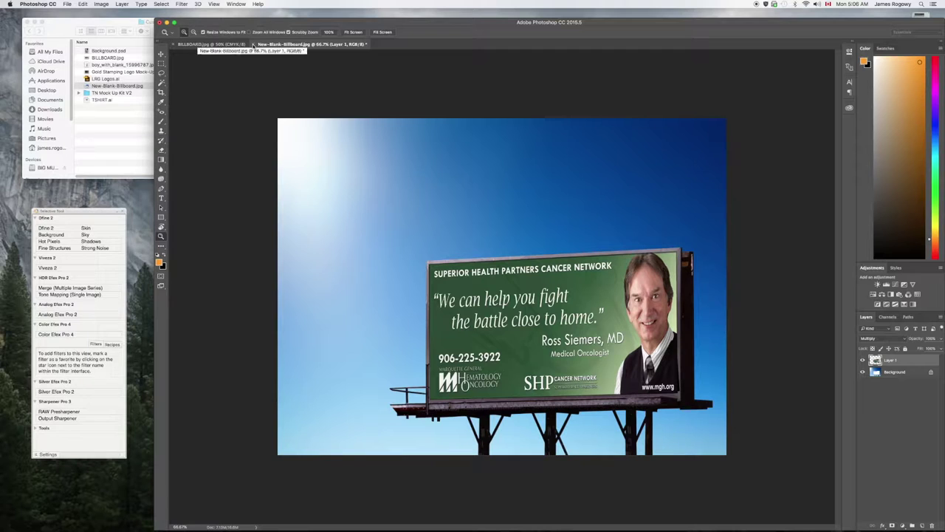
Close New-Blank-Billboard.jpg and BILLBOARD.jpg without saving
left_click(254, 44)
left_click(449, 170)
left_click(173, 44)
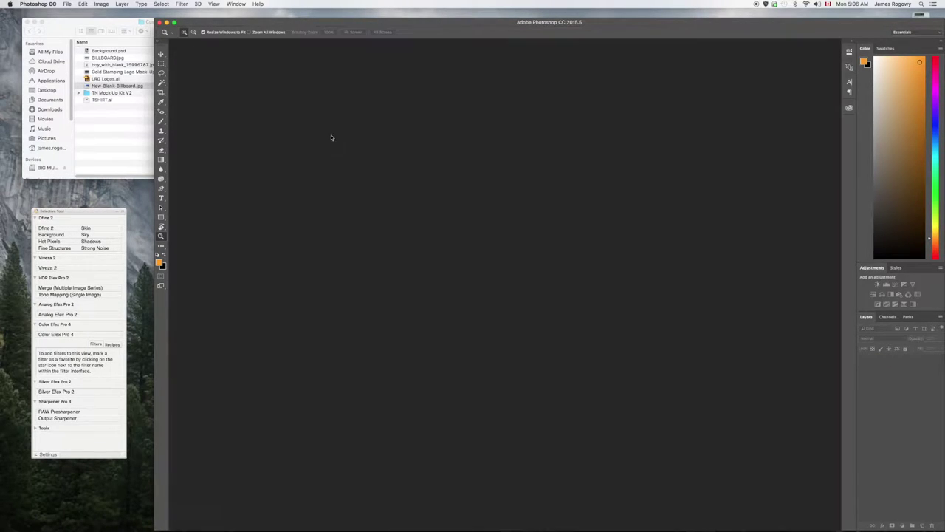
Open Background.psd and boy_with_blank_15996787.jpg in Photoshop from Finder
left_click(104, 28)
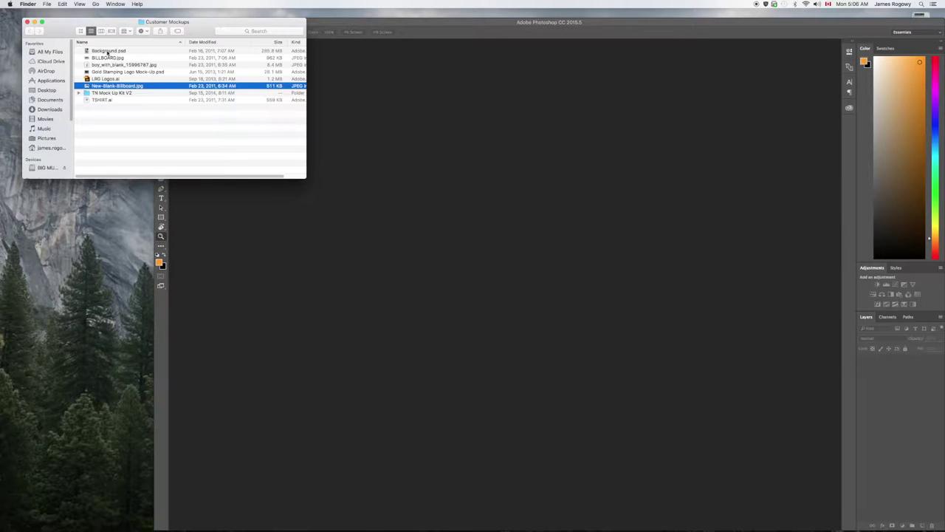
double_click(108, 51)
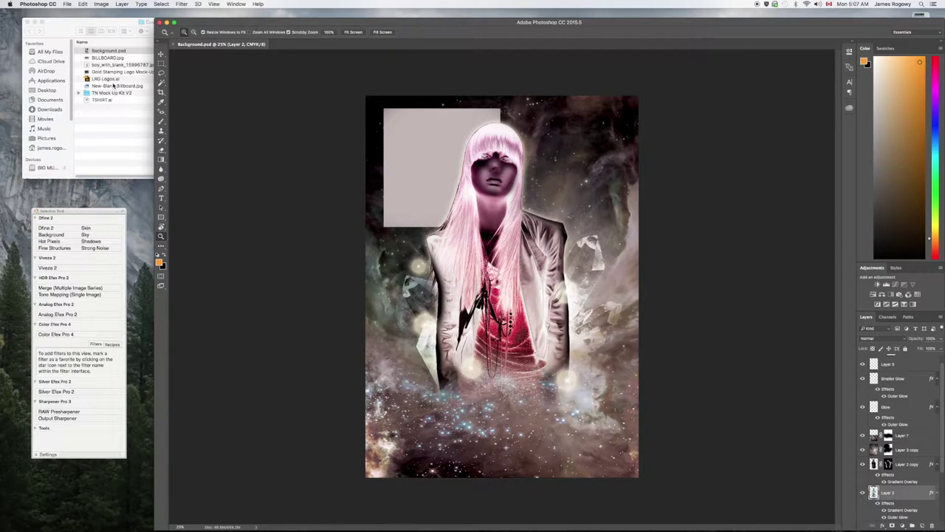
left_click(108, 68)
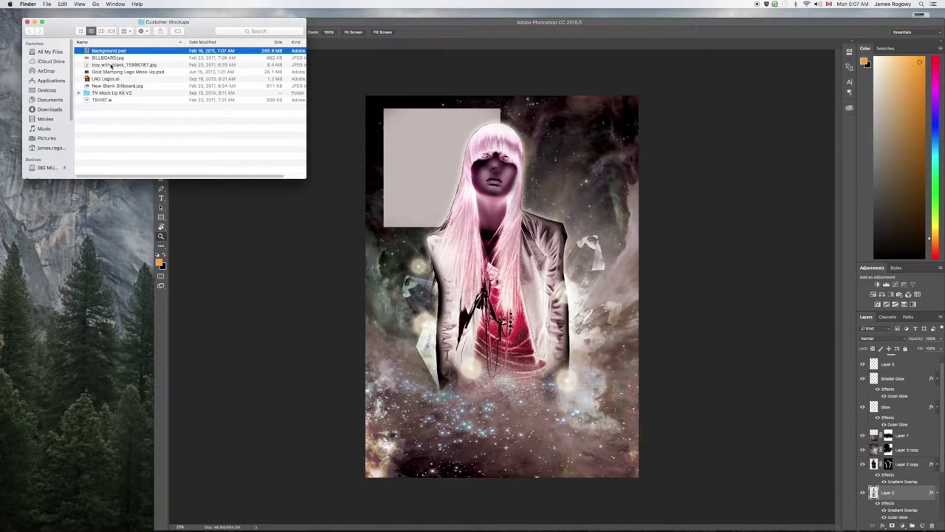
right_click(111, 65)
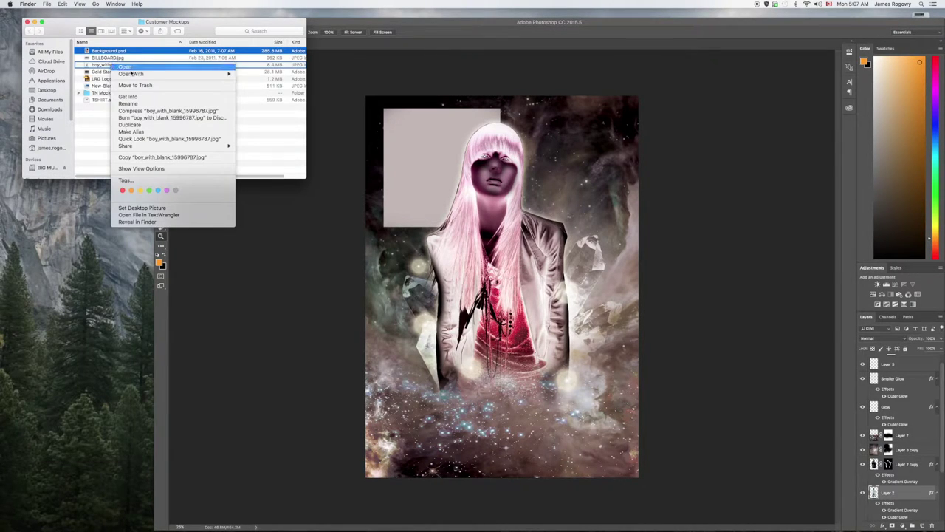
mouse_move(150, 75)
left_click(279, 103)
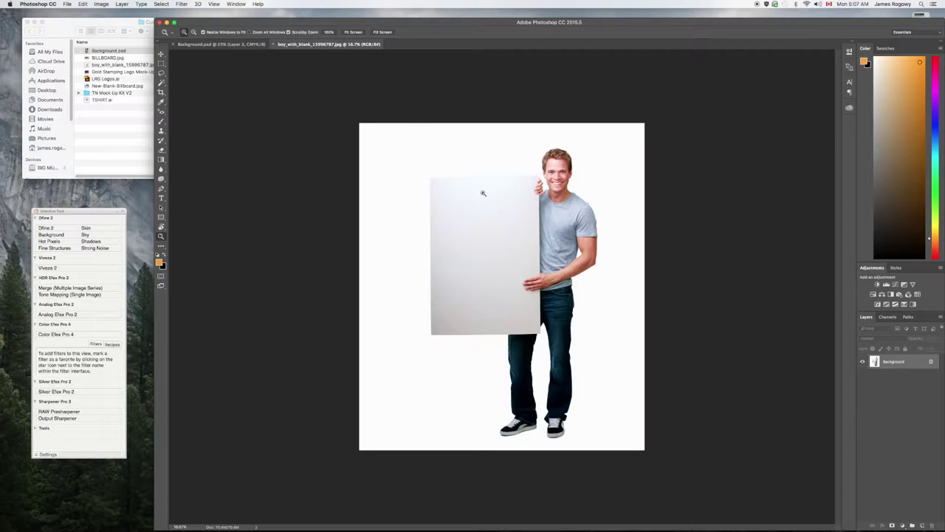
key("super+0")
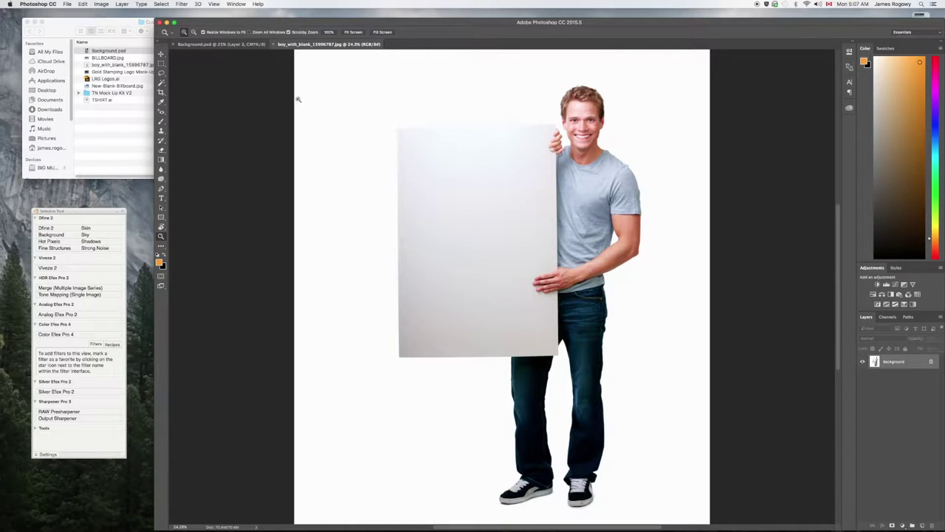
Stamp Background.psd's visible artwork into Layer 8 at the top, then drag it toward the boy photo
left_click(231, 44)
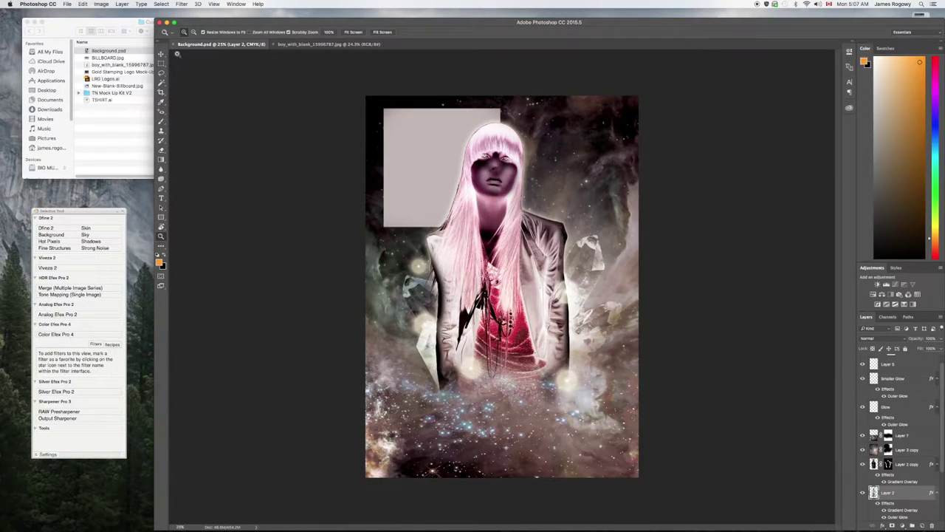
left_click(161, 54)
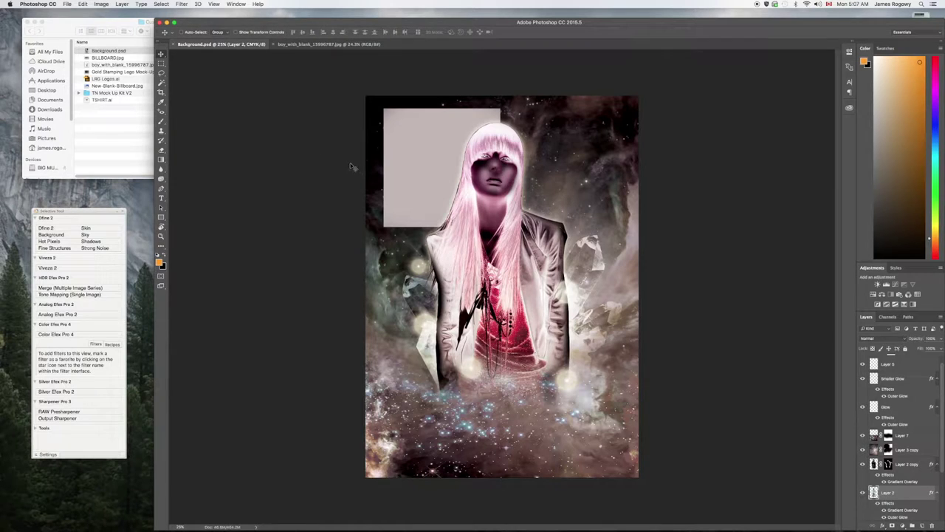
left_click_drag(620, 25, 597, 16)
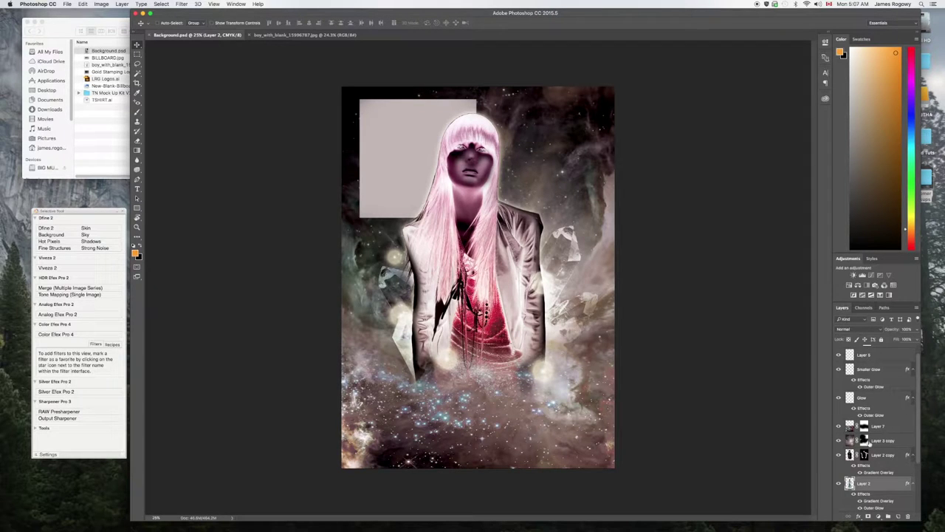
scroll(870, 445, "up", 1)
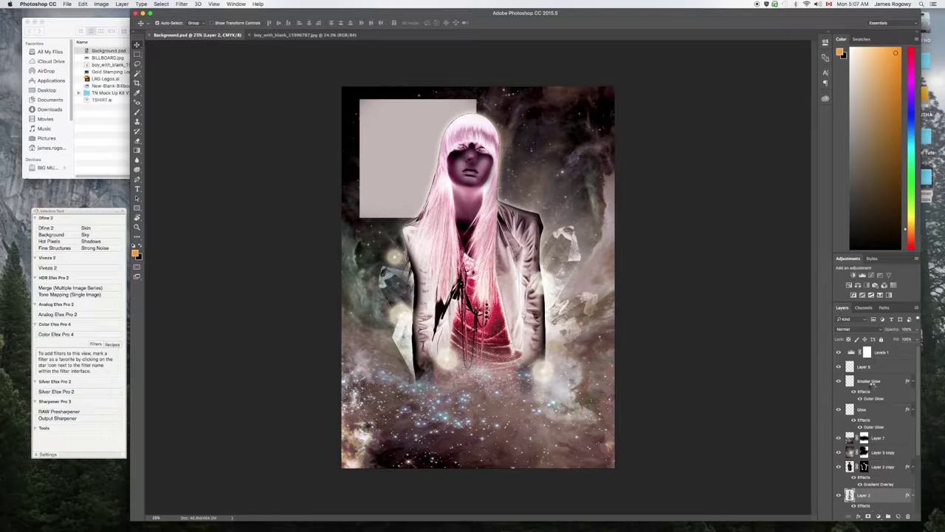
key("super+alt+shift+e")
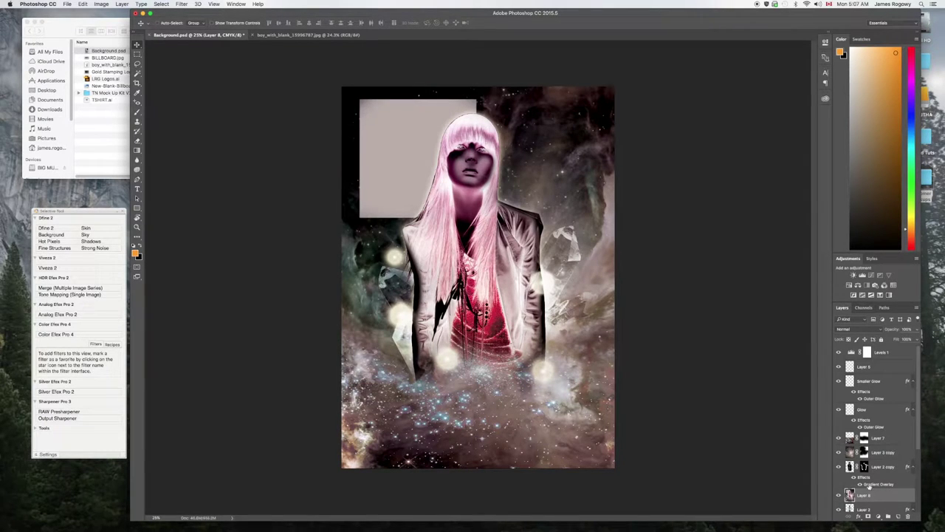
left_click_drag(851, 496, 860, 354)
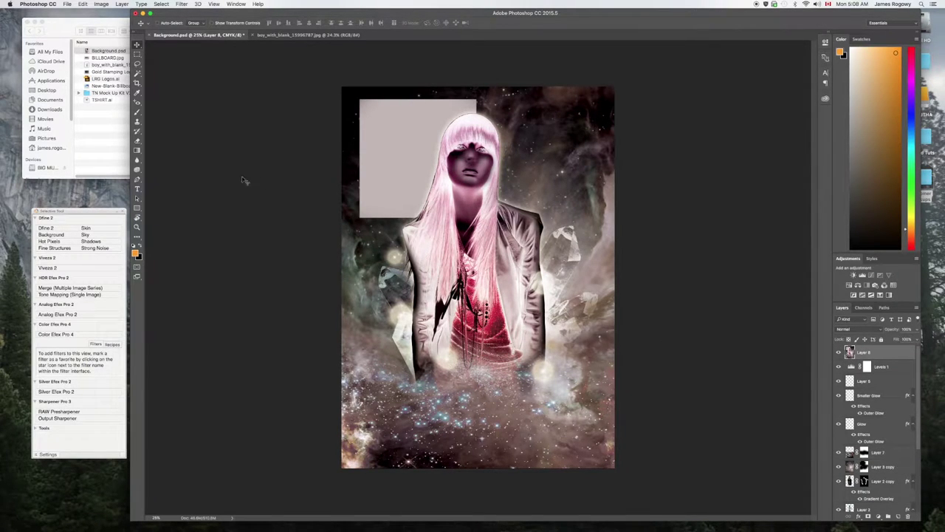
left_click_drag(452, 199, 396, 166)
left_click_drag(394, 133, 300, 35)
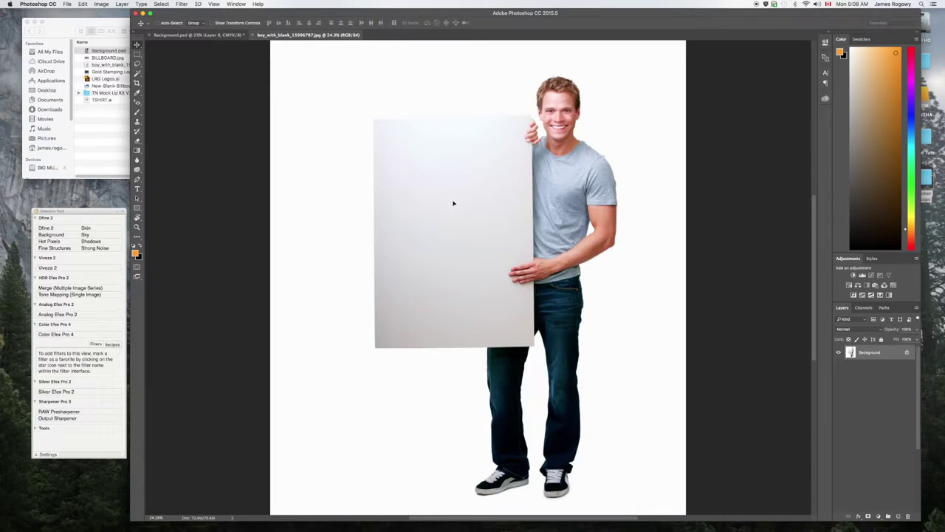
Drop the poster into the boy photo and distort its corners onto the man's blank board
left_click_drag(433, 195, 465, 215)
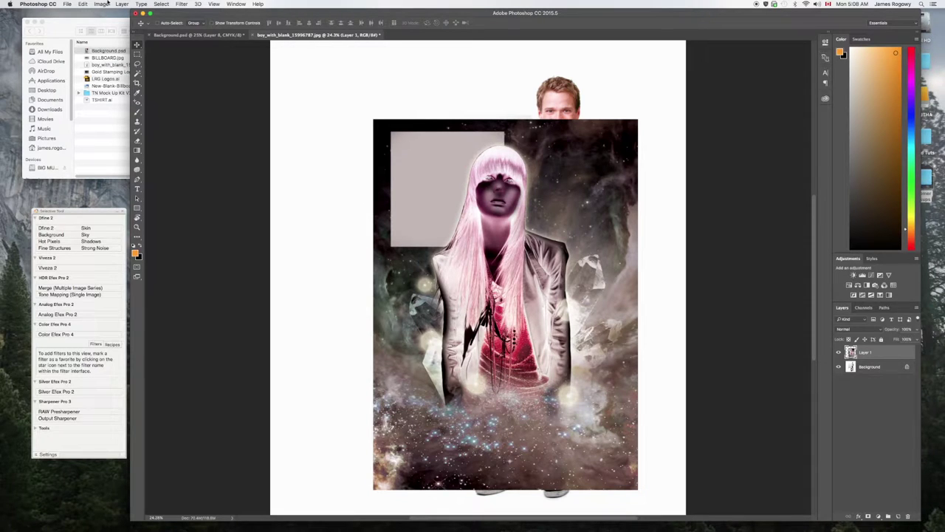
left_click(84, 4)
mouse_move(111, 161)
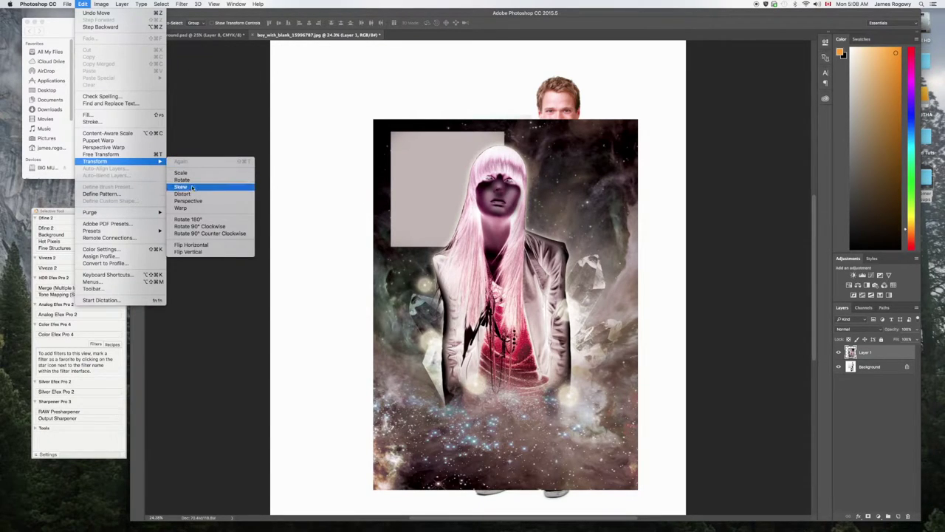
left_click(194, 194)
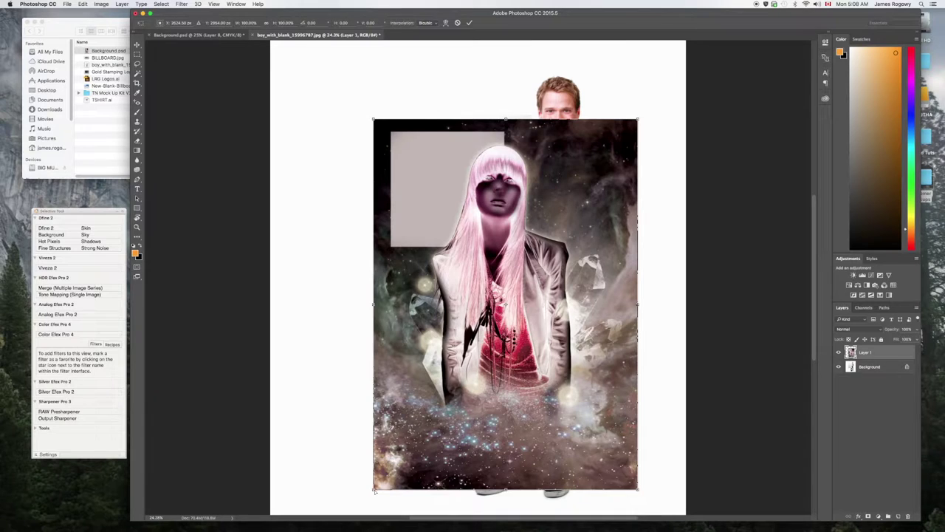
left_click_drag(375, 491, 375, 348)
left_click_drag(639, 492, 536, 347)
left_click_drag(639, 121, 533, 116)
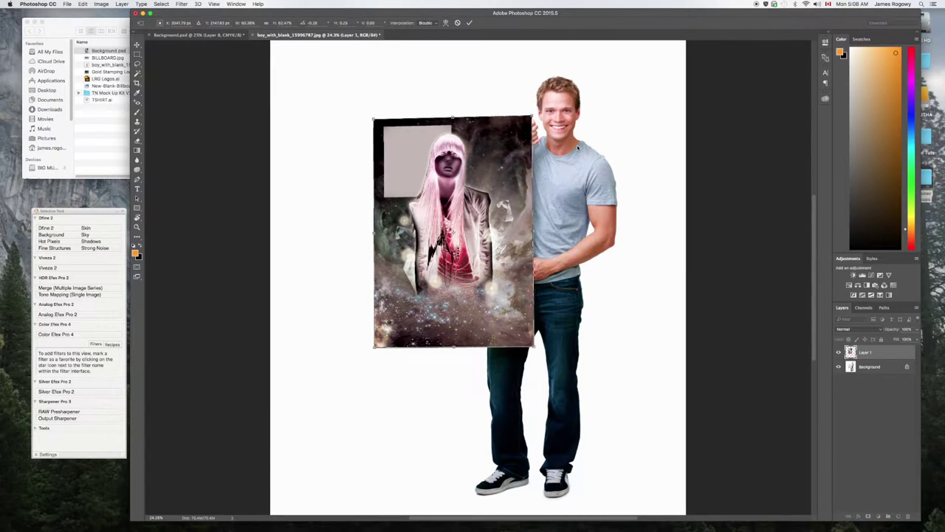
key("Return")
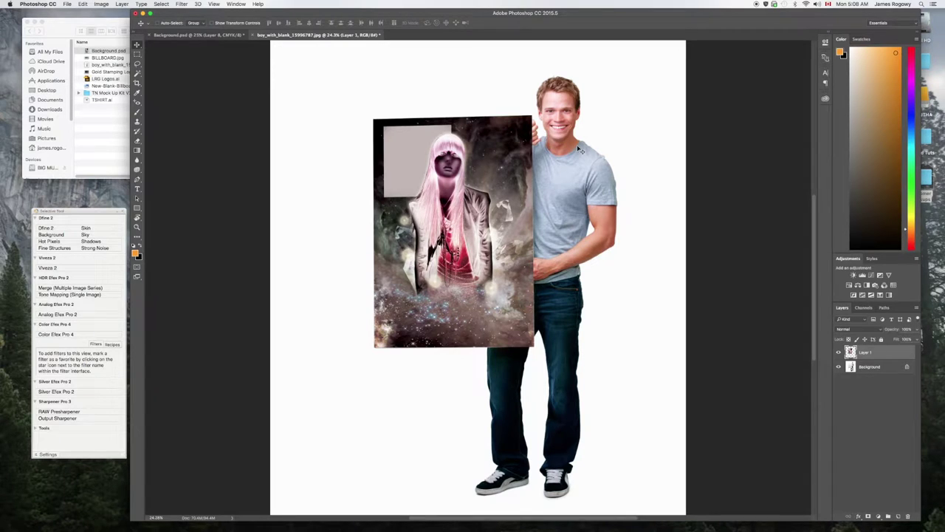
Set Layer 1's blend mode to Multiply and lower its opacity to about 51%
left_click(855, 330)
left_click(852, 349)
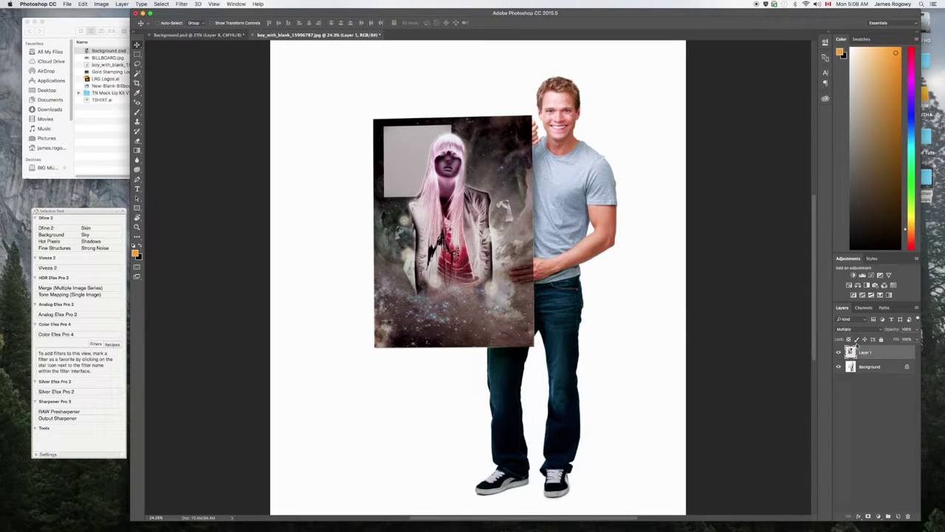
left_click(857, 328)
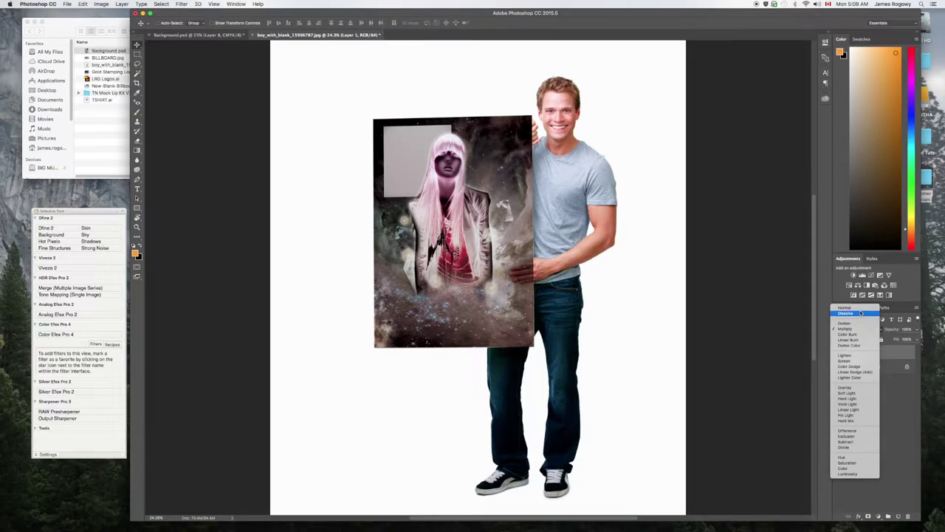
left_click(860, 308)
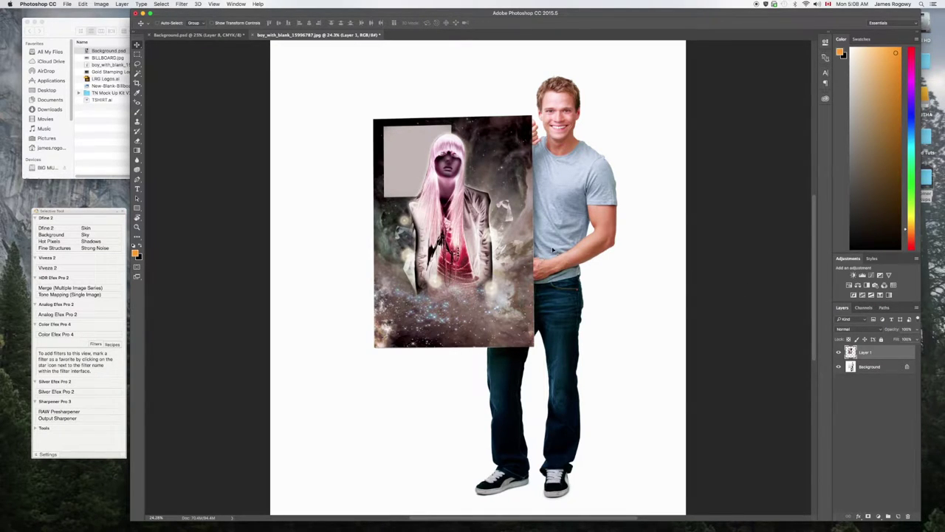
left_click(857, 330)
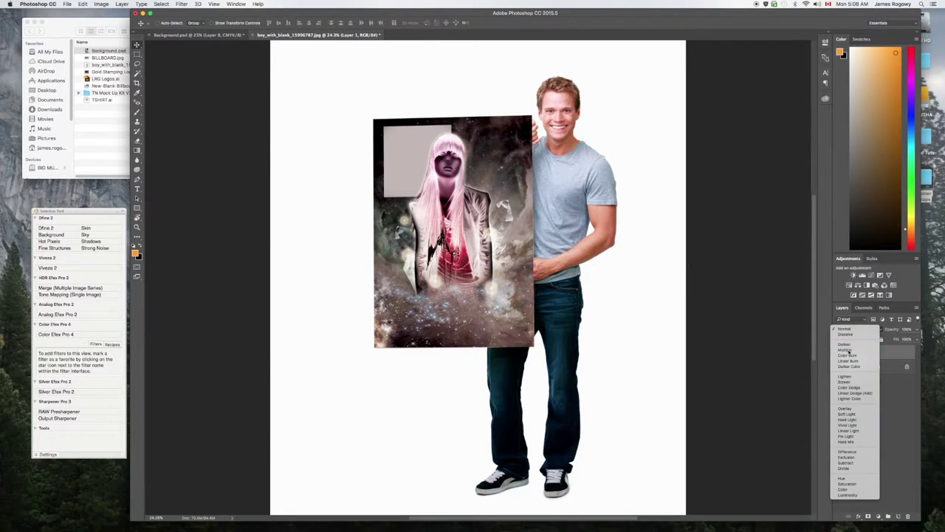
left_click(846, 349)
left_click(918, 330)
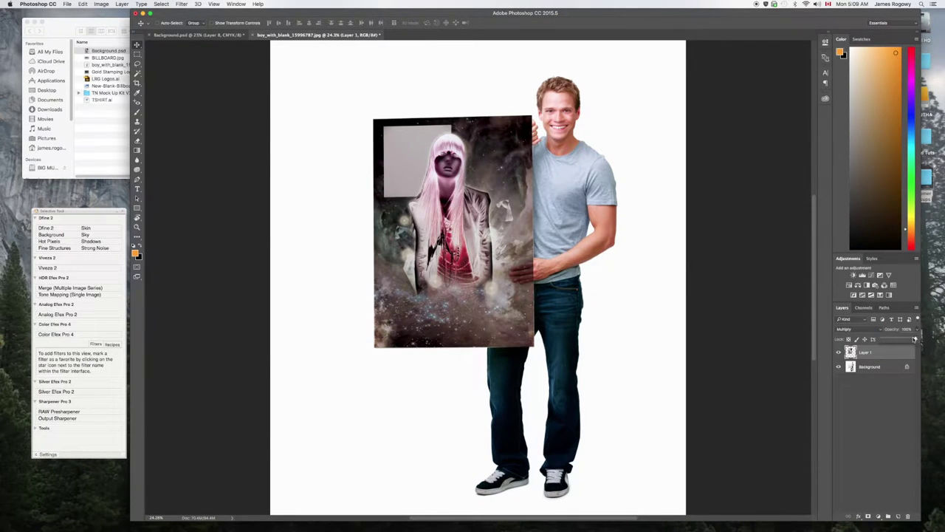
left_click_drag(914, 339, 899, 339)
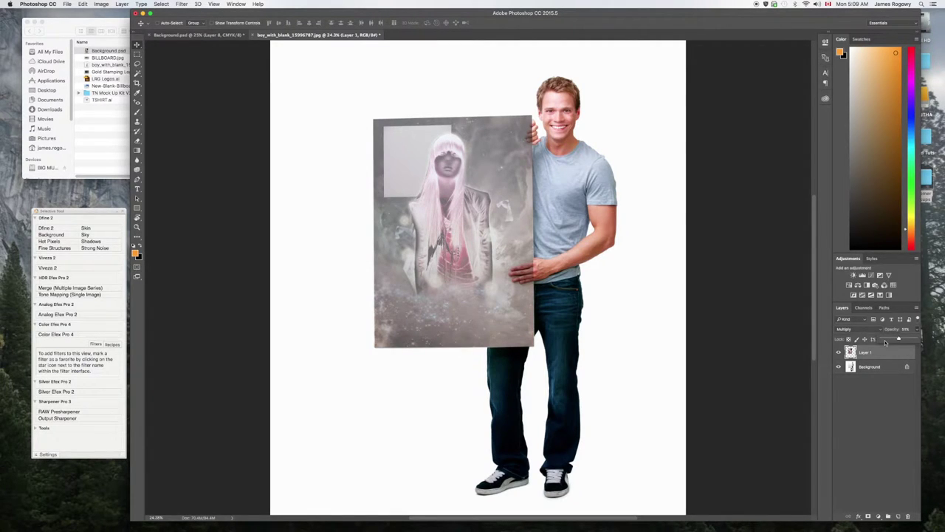
left_click(867, 355)
Add a layer mask to the poster layer and zoom to 200% on the man's fingertips
left_click(869, 516)
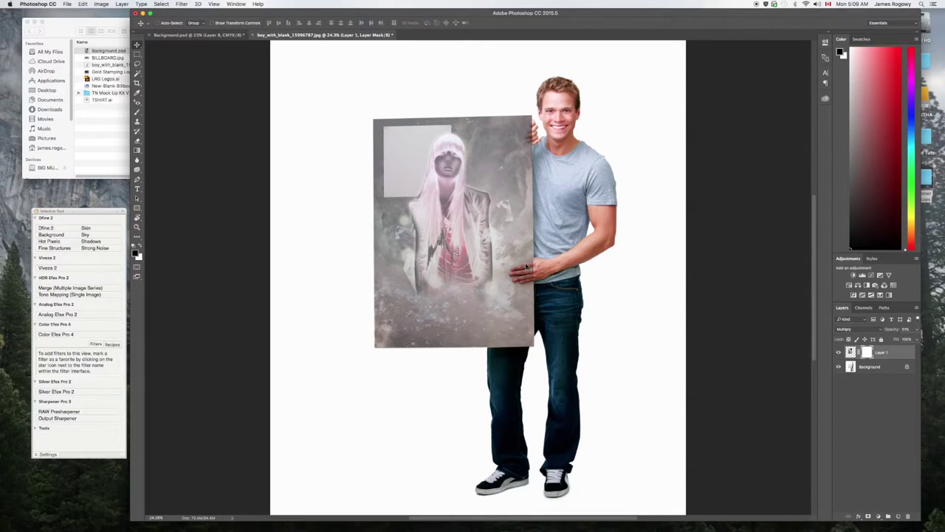
left_click(138, 229)
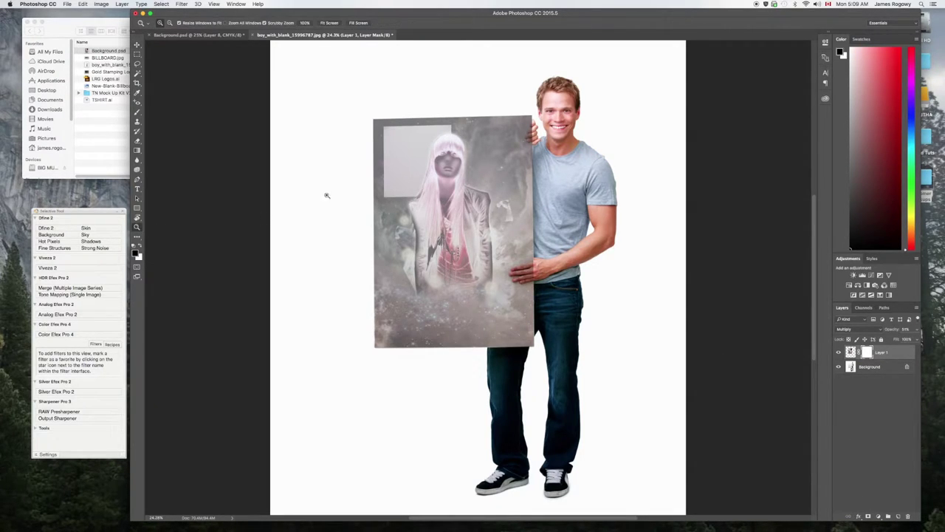
left_click(534, 131)
left_click(533, 132)
left_click(533, 133)
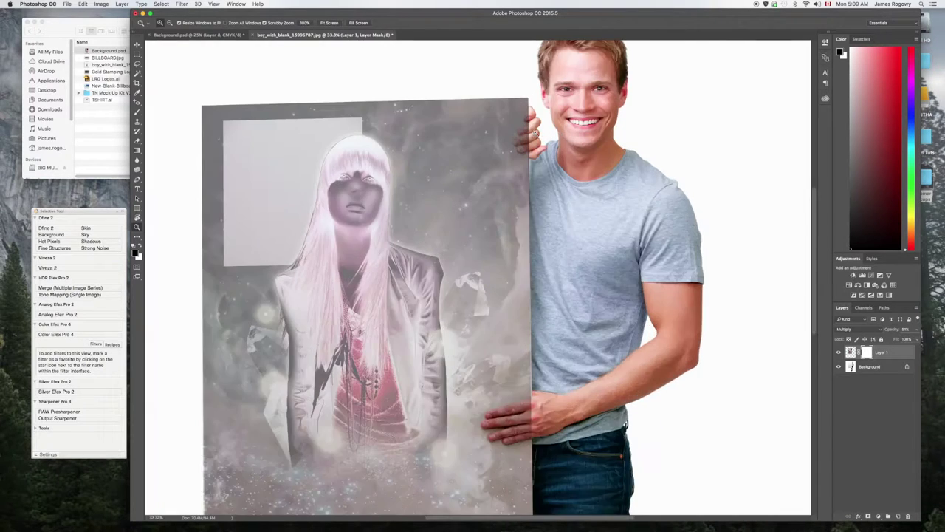
left_click(532, 134)
left_click(531, 135)
left_click(512, 152)
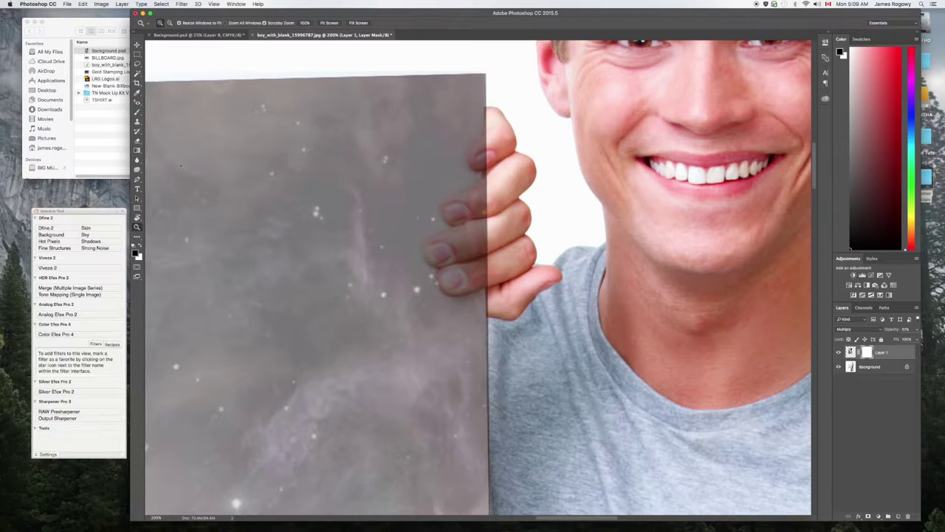
With a small brush, paint black over the thumb, index and middle fingertips, undoing one stray stroke
left_click(137, 113)
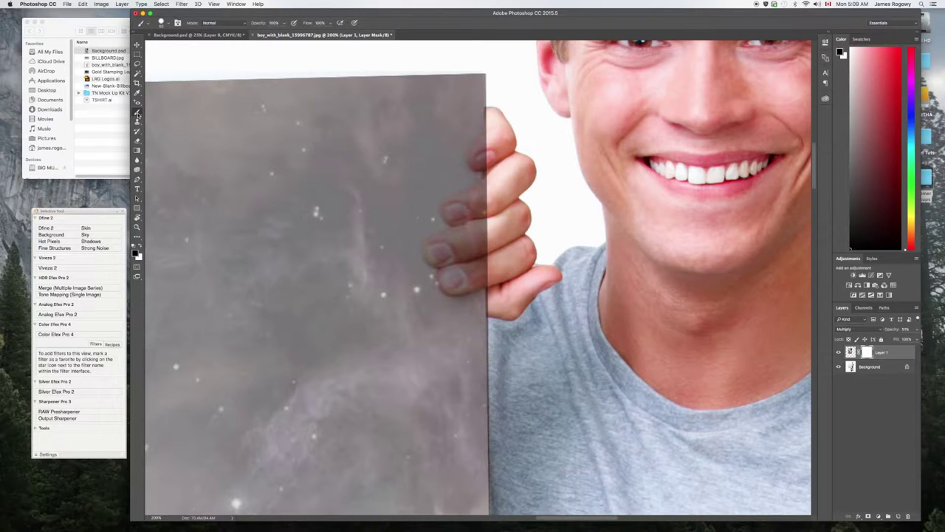
left_click(163, 23)
left_click(164, 24)
key("bracketleft")
key("bracketleft")
mouse_move(484, 160)
left_mouse_down()
mouse_move(494, 134)
mouse_move(485, 153)
mouse_move(492, 190)
mouse_move(451, 212)
left_mouse_up()
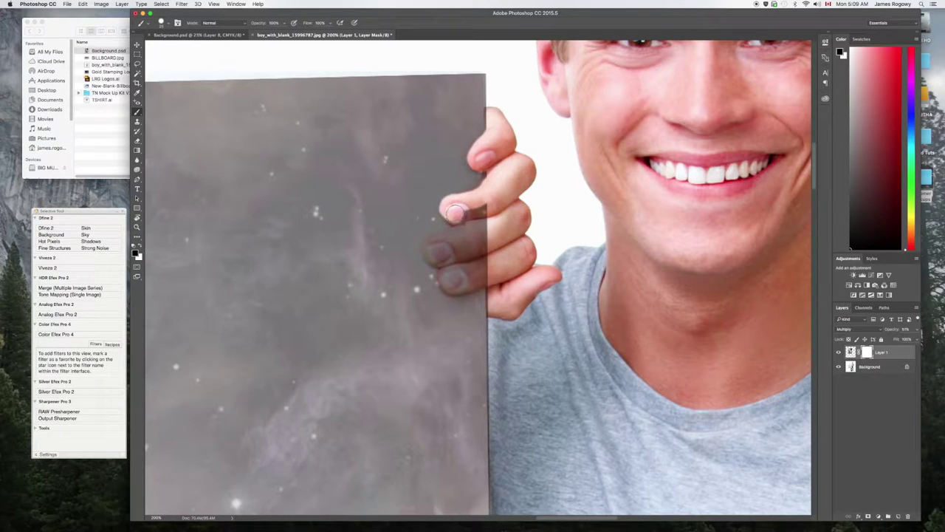
key("super+z")
mouse_move(451, 209)
left_mouse_down()
mouse_move(495, 180)
mouse_move(476, 210)
mouse_move(450, 219)
mouse_move(487, 224)
mouse_move(473, 226)
left_mouse_up()
mouse_move(430, 250)
left_mouse_down()
mouse_move(477, 236)
mouse_move(454, 237)
mouse_move(477, 240)
mouse_move(473, 252)
mouse_move(432, 257)
mouse_move(455, 287)
mouse_move(481, 279)
mouse_move(485, 268)
mouse_move(456, 275)
left_mouse_up()
Paint the mask black over the lower hand's back, index finger and knuckles, then fit the image on screen
scroll(470, 278, "down", 15)
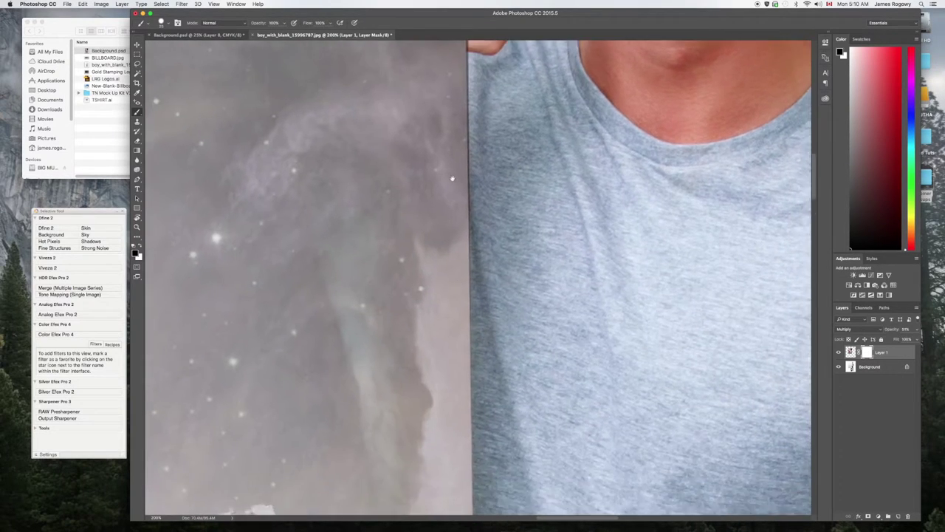
scroll(434, 250, "down", 4)
scroll(446, 235, "up", 2)
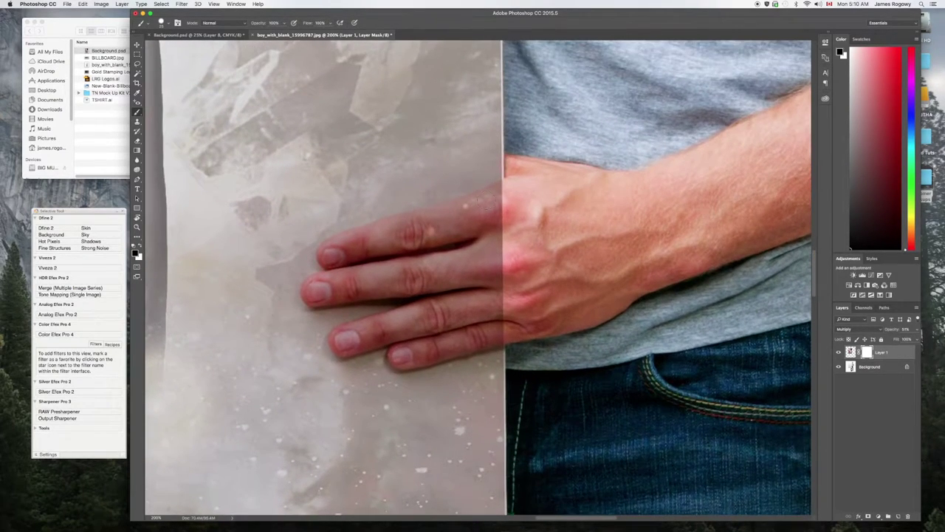
left_click_drag(508, 189, 387, 227)
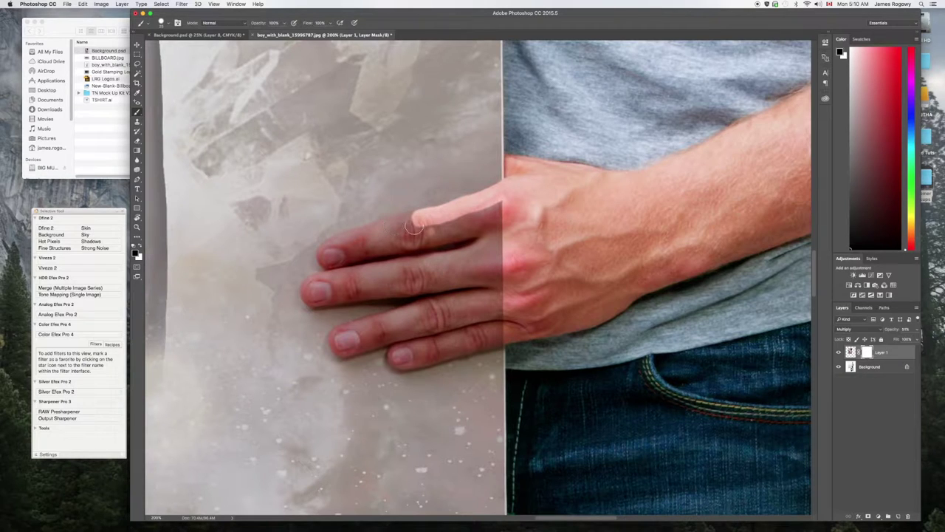
mouse_move(419, 218)
left_mouse_down()
mouse_move(331, 249)
mouse_move(336, 273)
mouse_move(311, 297)
mouse_move(481, 283)
mouse_move(478, 292)
mouse_move(344, 333)
mouse_move(342, 345)
mouse_move(459, 315)
mouse_move(403, 332)
mouse_move(397, 356)
mouse_move(412, 361)
mouse_move(510, 334)
mouse_move(463, 332)
mouse_move(487, 325)
mouse_move(413, 344)
mouse_move(500, 317)
mouse_move(477, 303)
mouse_move(508, 278)
mouse_move(393, 273)
mouse_move(341, 283)
mouse_move(347, 257)
mouse_move(502, 226)
left_mouse_up()
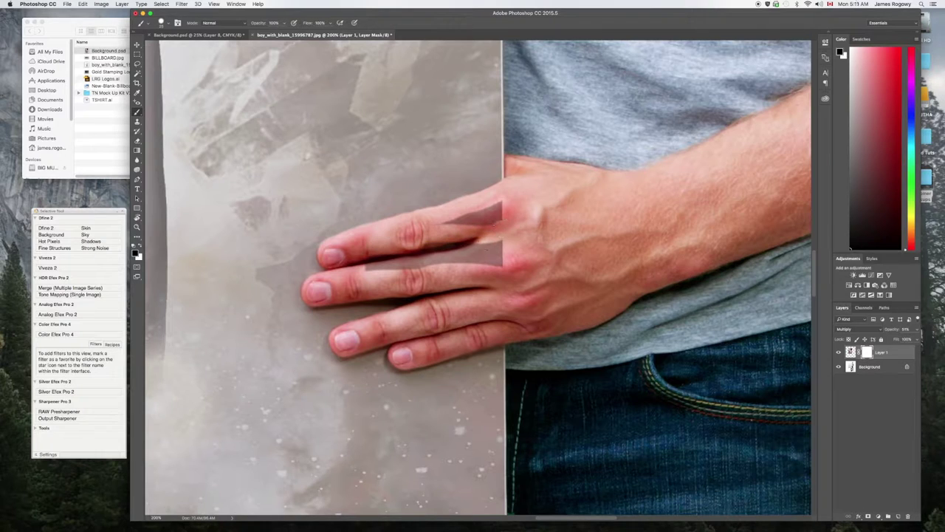
left_click_drag(443, 220, 473, 216)
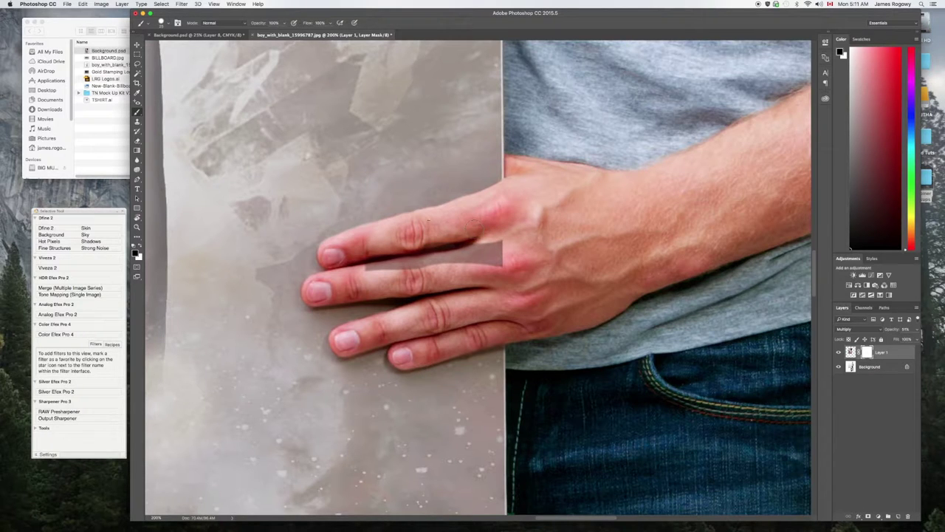
mouse_move(473, 245)
left_mouse_down()
mouse_move(499, 251)
mouse_move(368, 266)
mouse_move(421, 268)
left_mouse_up()
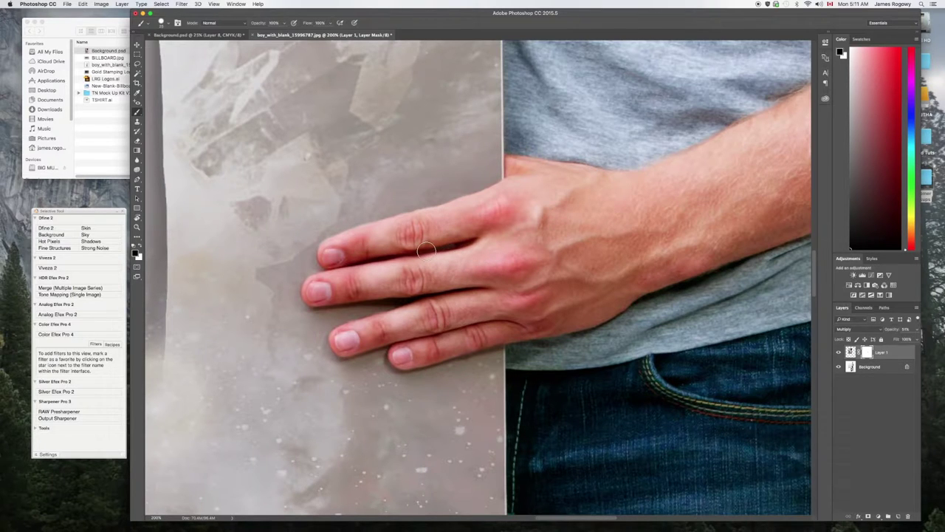
key("super+0")
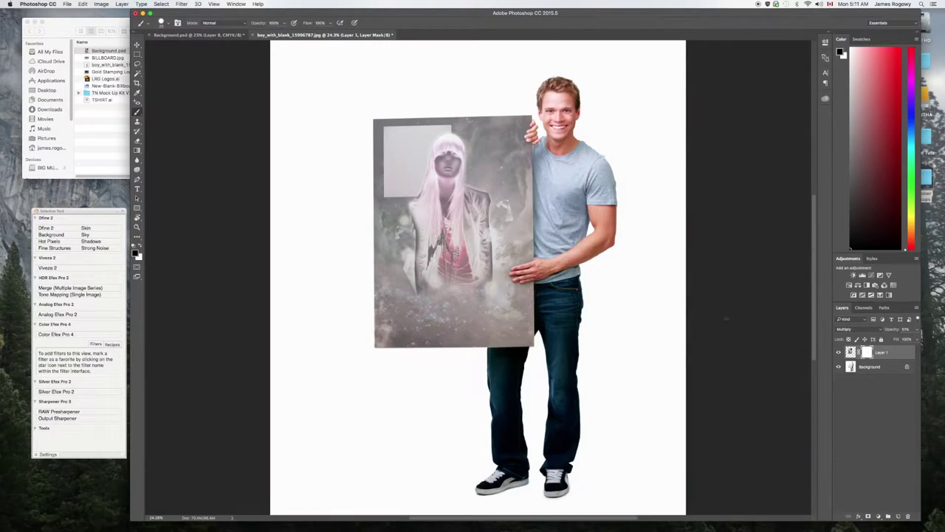
Restore Layer 1 to 100% opacity, then close the boy mockup and Background.psd choosing Don't Save
left_click(916, 330)
left_click_drag(923, 339, 929, 338)
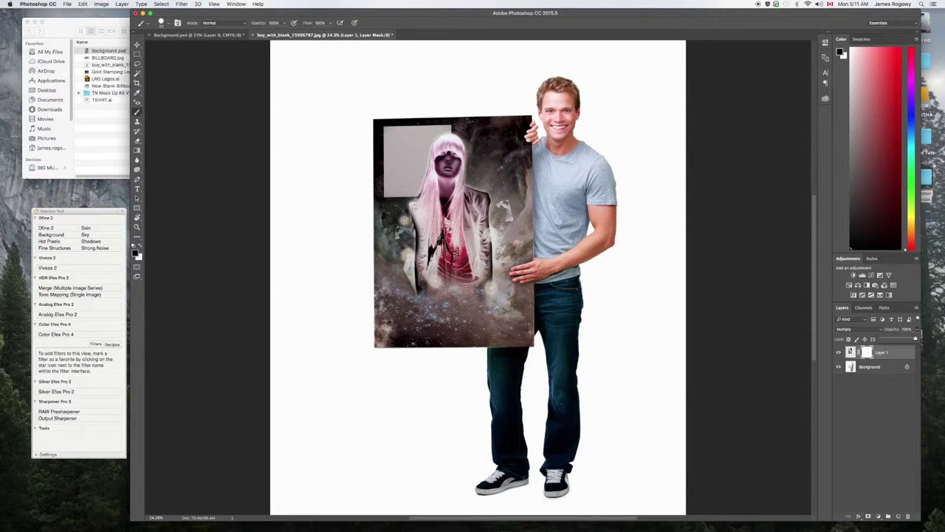
left_click(254, 35)
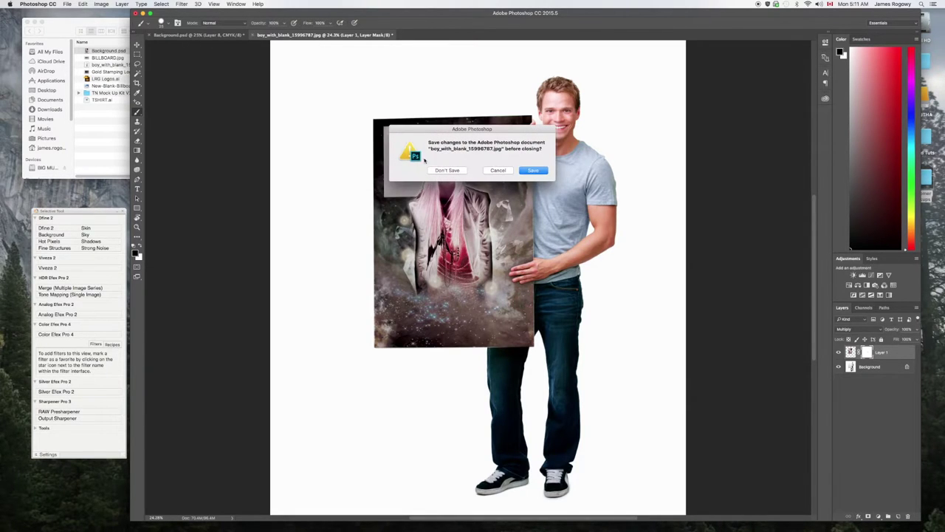
left_click(446, 171)
left_click(148, 35)
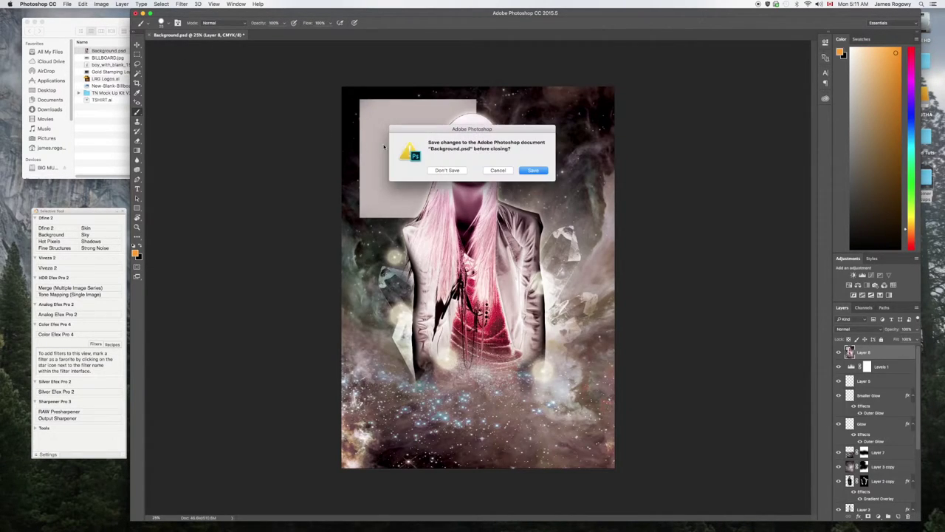
left_click(445, 171)
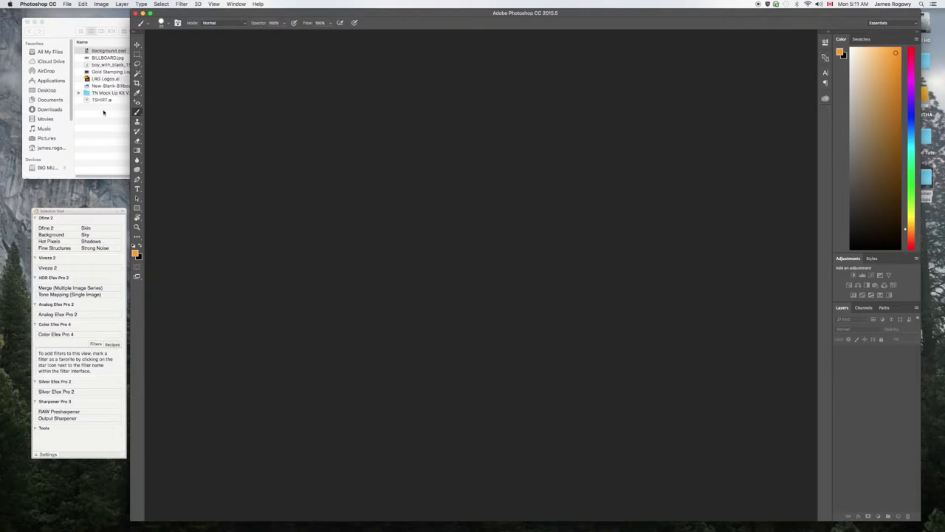
Open TSHIRT.ai from the Customer Mockups Finder window in Illustrator
left_click(101, 109)
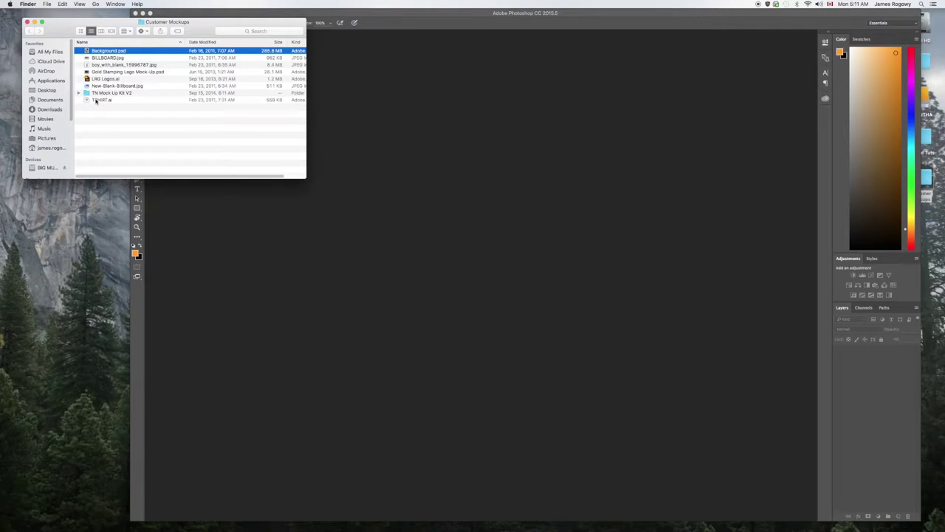
double_click(96, 100)
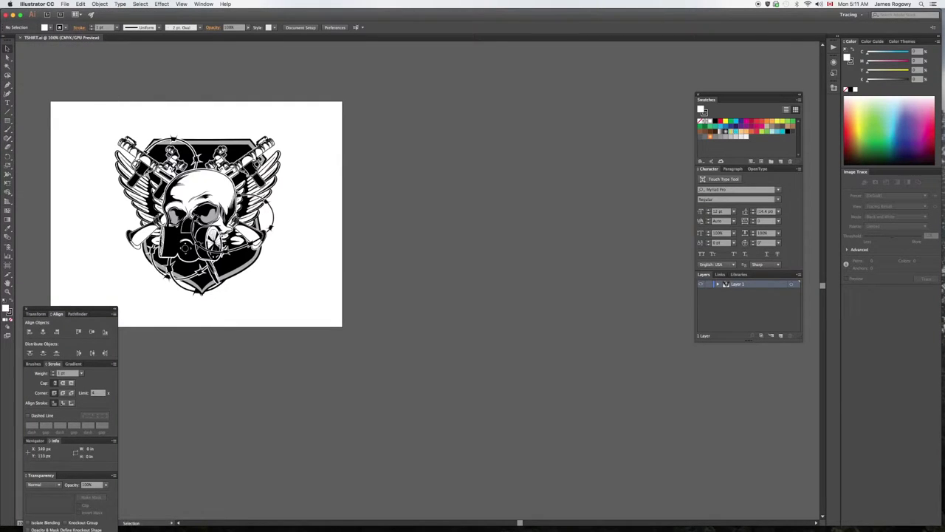
Zoom the skull artwork to 200% and centre it in the view
left_click(7, 294)
left_click(412, 236)
left_click(391, 237)
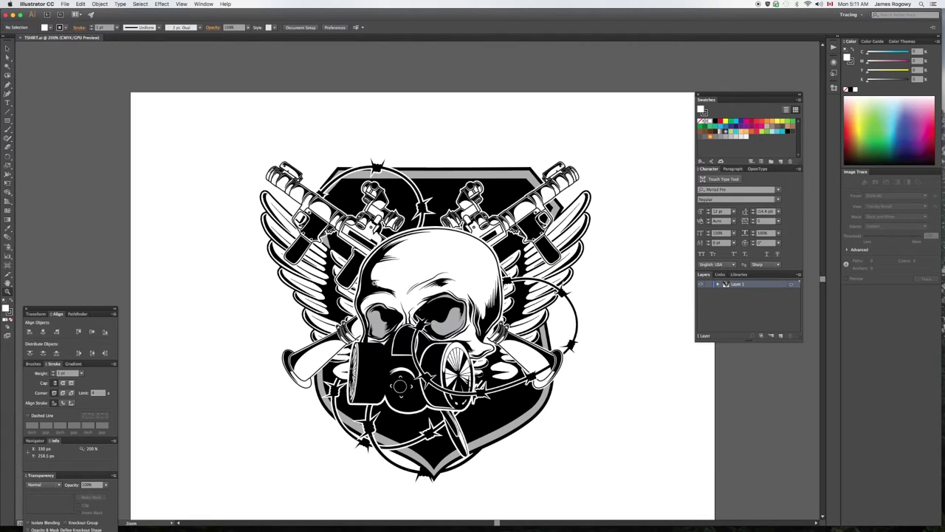
left_click_drag(395, 288, 365, 234)
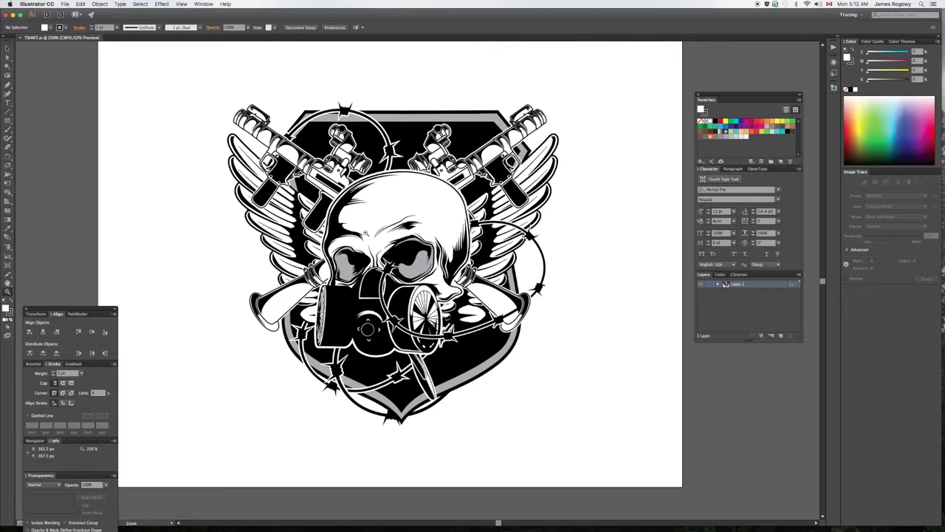
Marquee-select the entire skull crest, copy it with Edit > Copy, and minimize Illustrator
left_click(10, 49)
left_click_drag(191, 87, 596, 458)
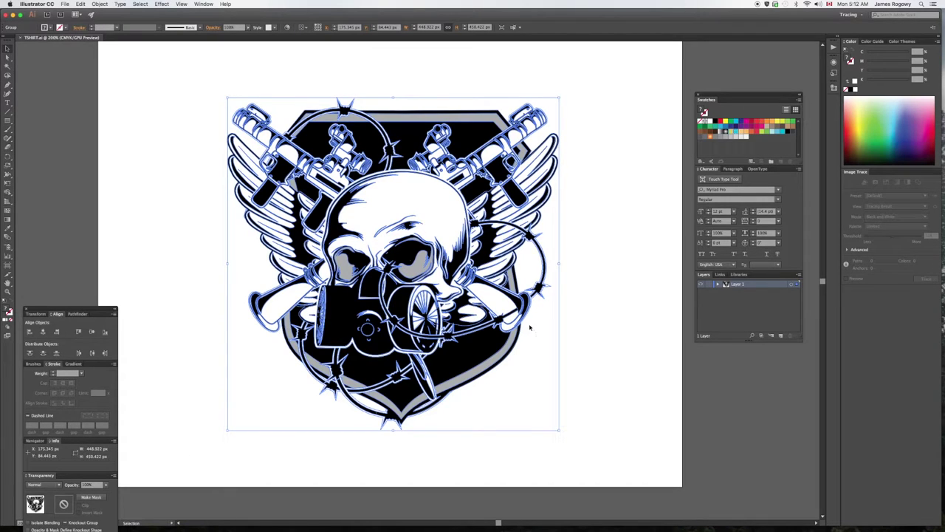
left_click(81, 3)
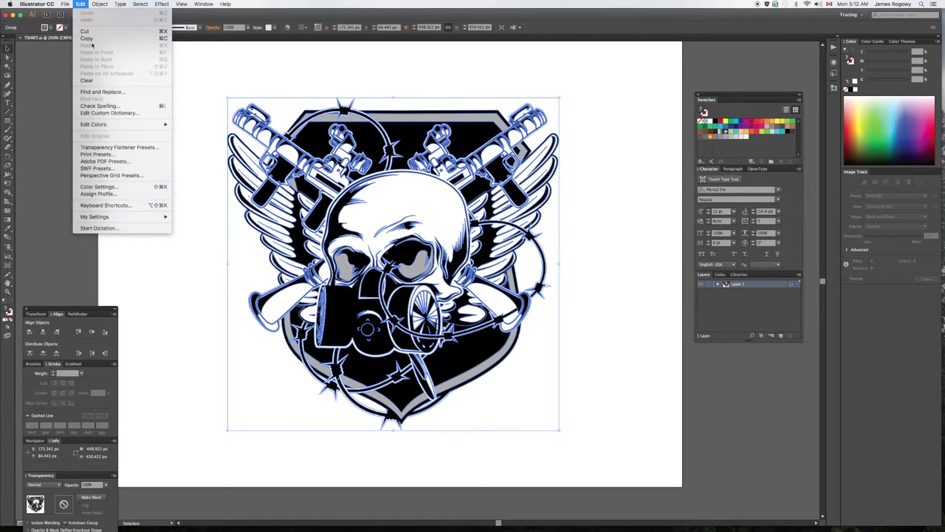
left_click(262, 88)
key("a")
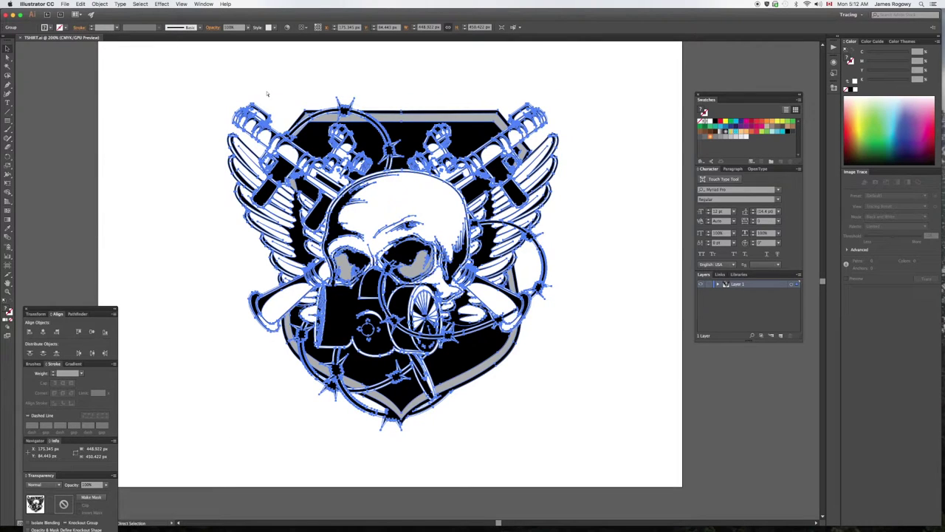
key("v")
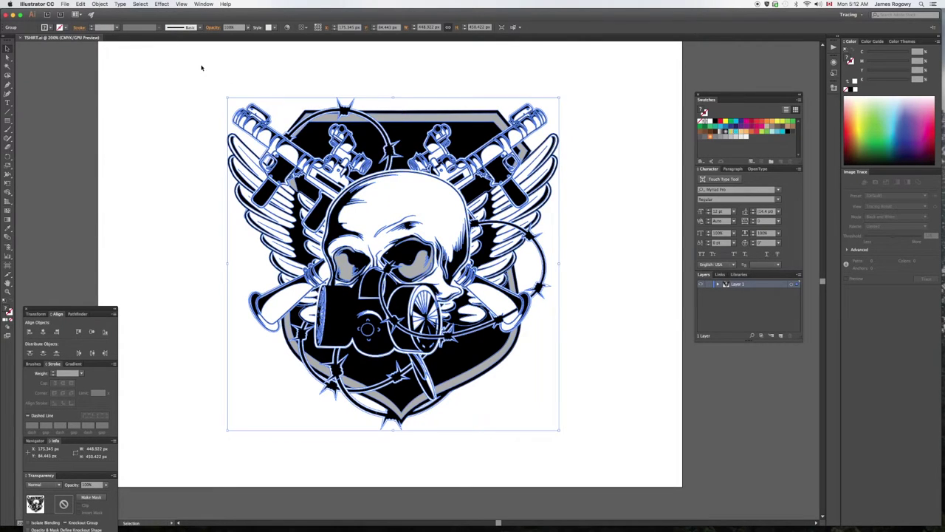
left_click(12, 15)
left_click(99, 100)
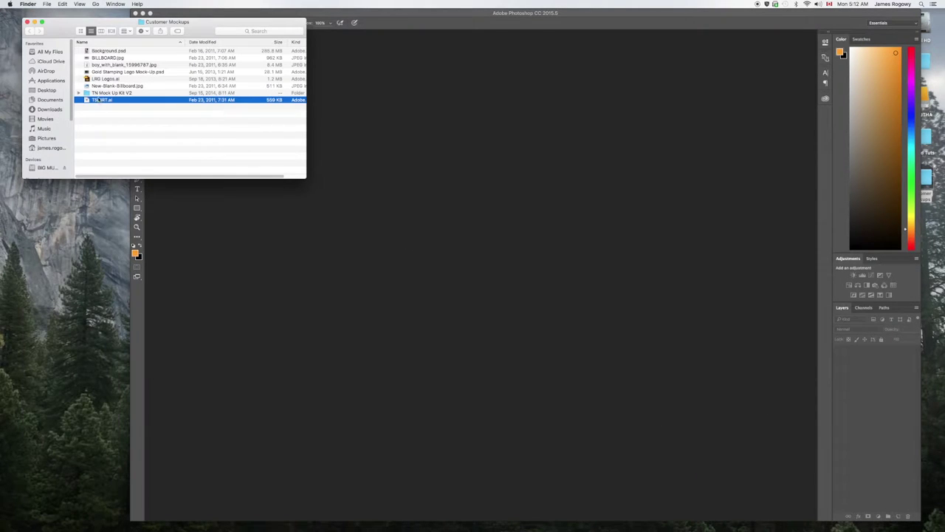
Expand the TN Mock Up Kit V2 folder and open TN Mock Up Kit V2.psd
left_click(79, 93)
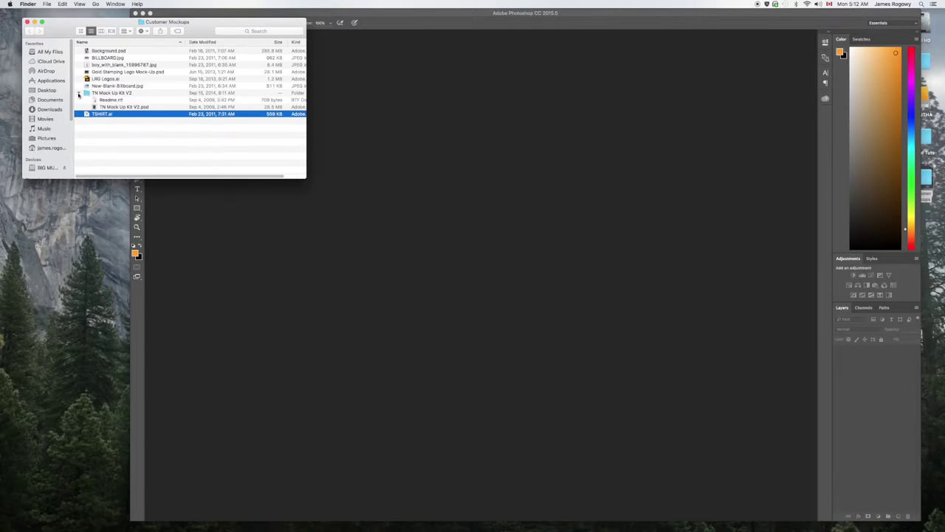
double_click(116, 107)
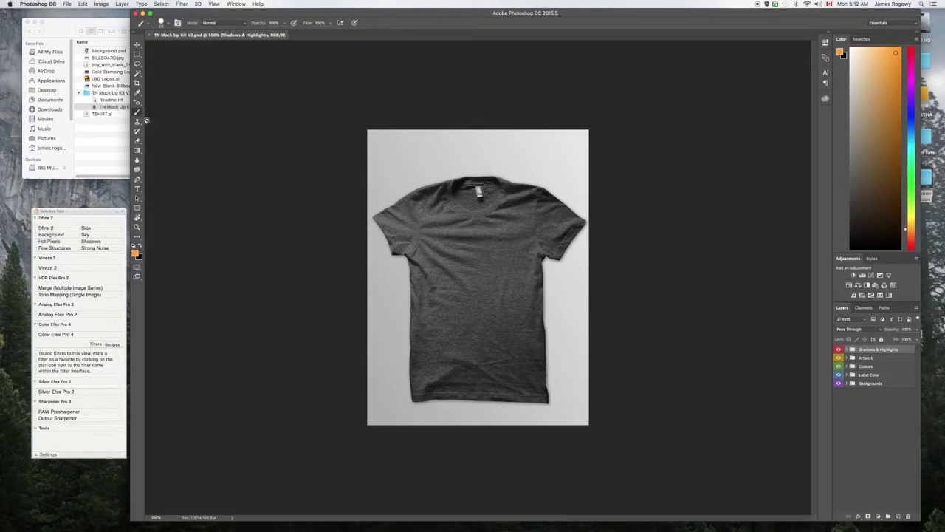
key("z")
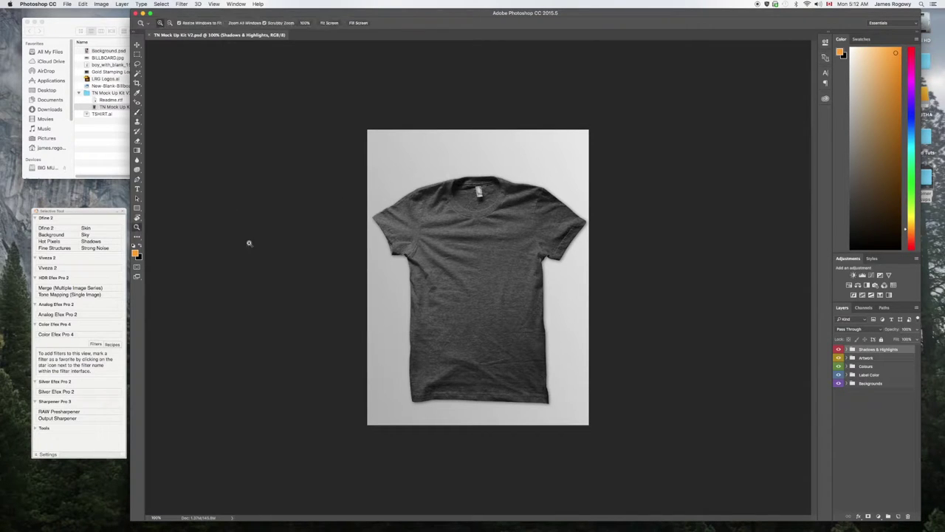
left_click(468, 280)
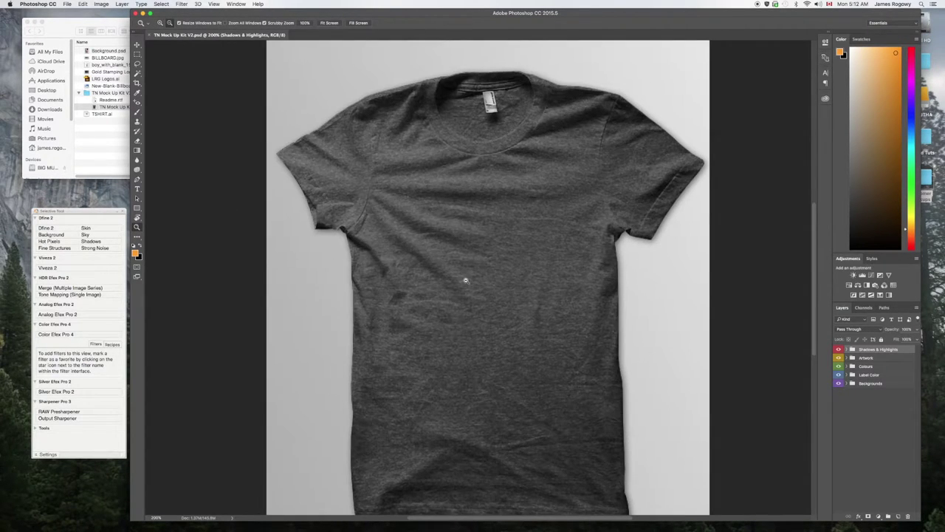
left_click(465, 280, "alt")
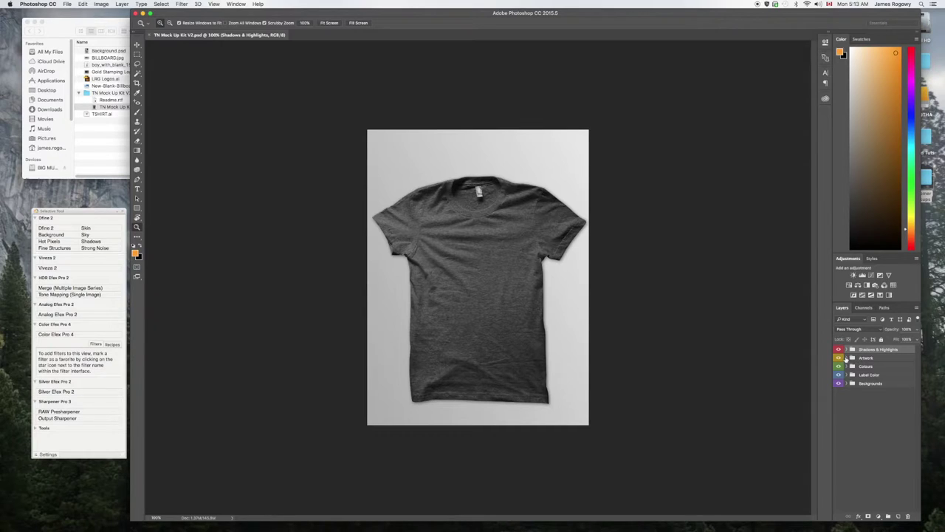
Paste the skull artwork as pixels onto the Paste Artwork Here layer inside the Artwork group
left_click(848, 358)
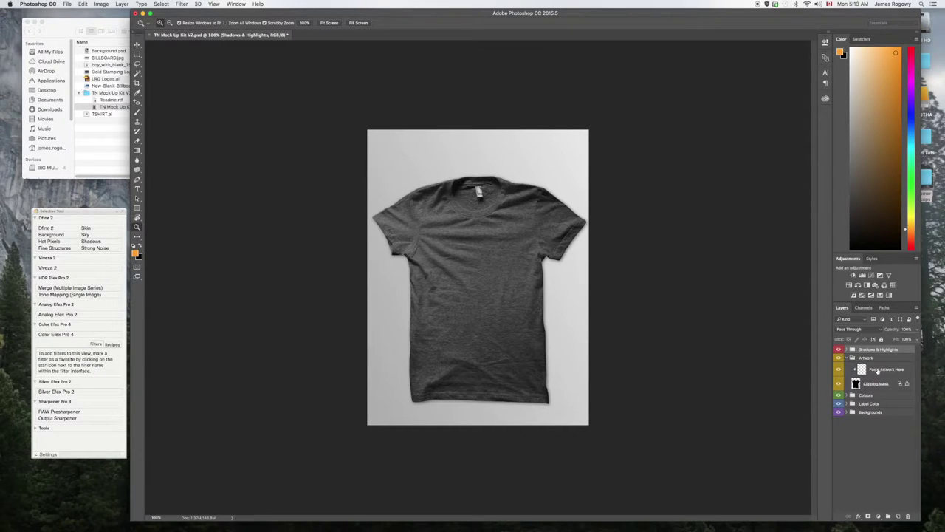
left_click(872, 370)
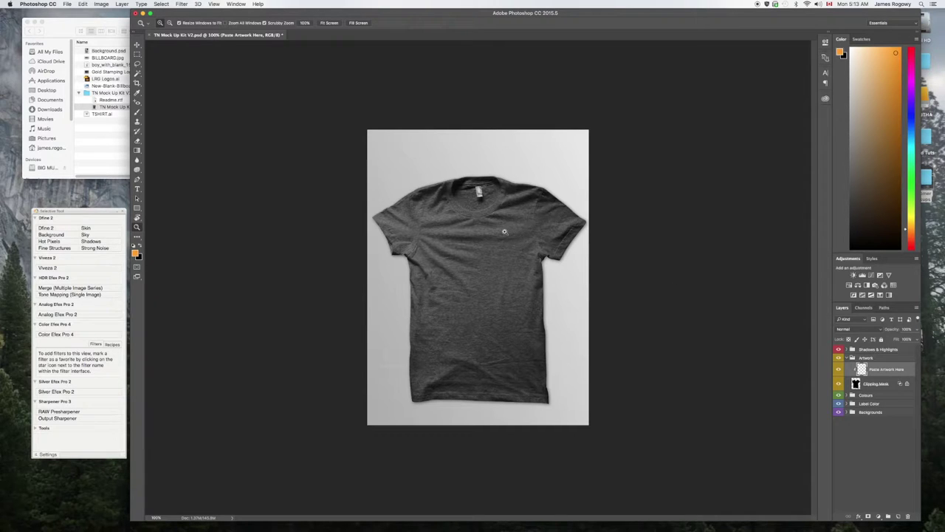
left_click(83, 4)
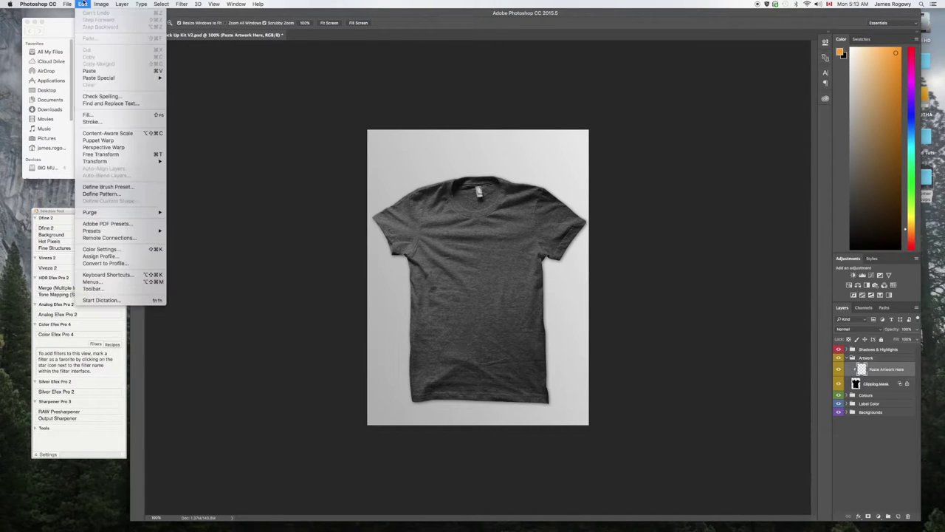
left_click(90, 71)
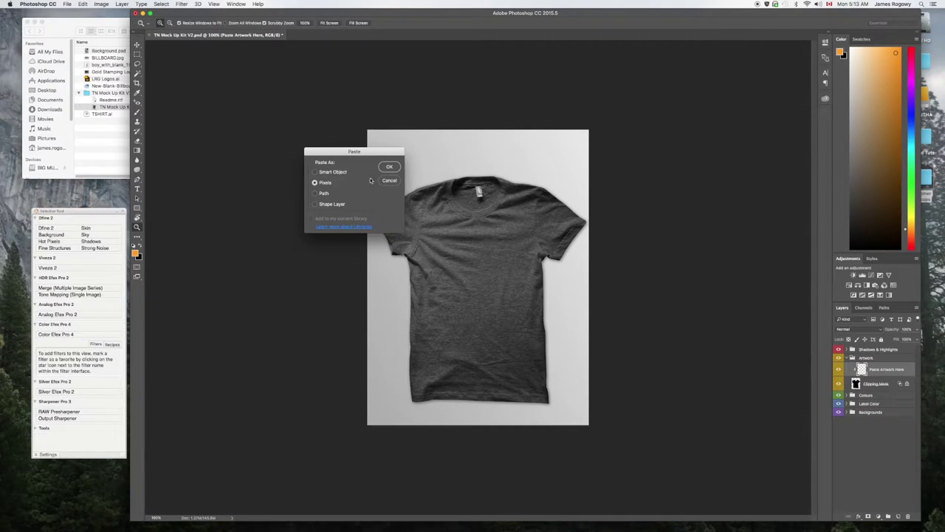
key("Return")
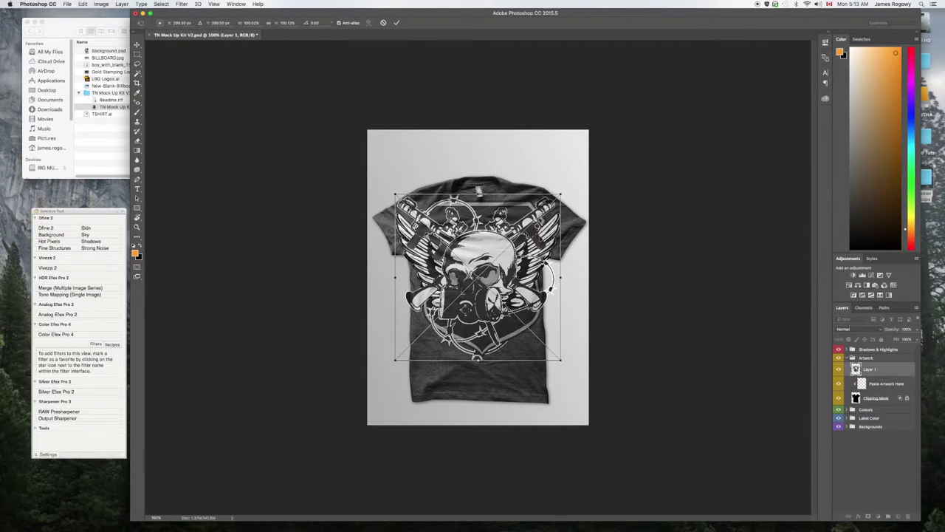
Scale the pasted skull down and centre it on the shirt's chest, then commit
left_click_drag(561, 195, 489, 249)
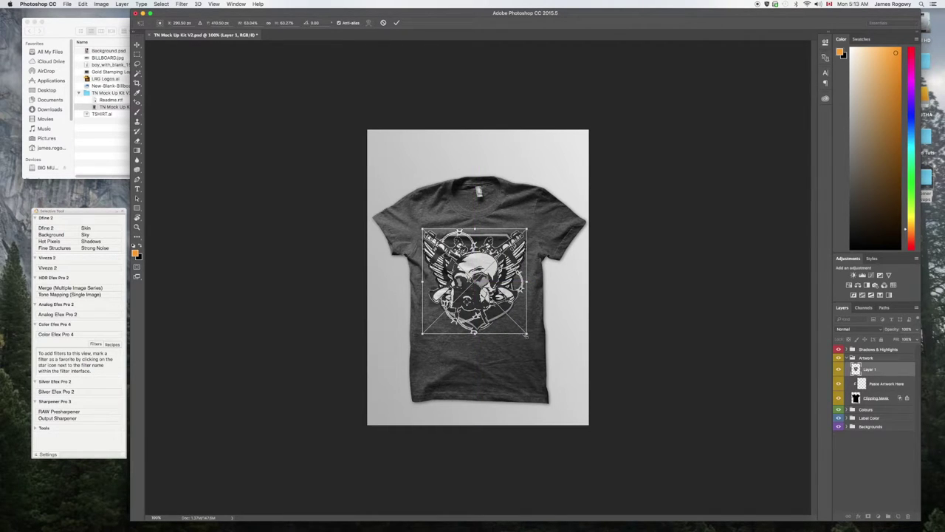
left_click_drag(528, 334, 512, 318)
left_click_drag(469, 255, 478, 252)
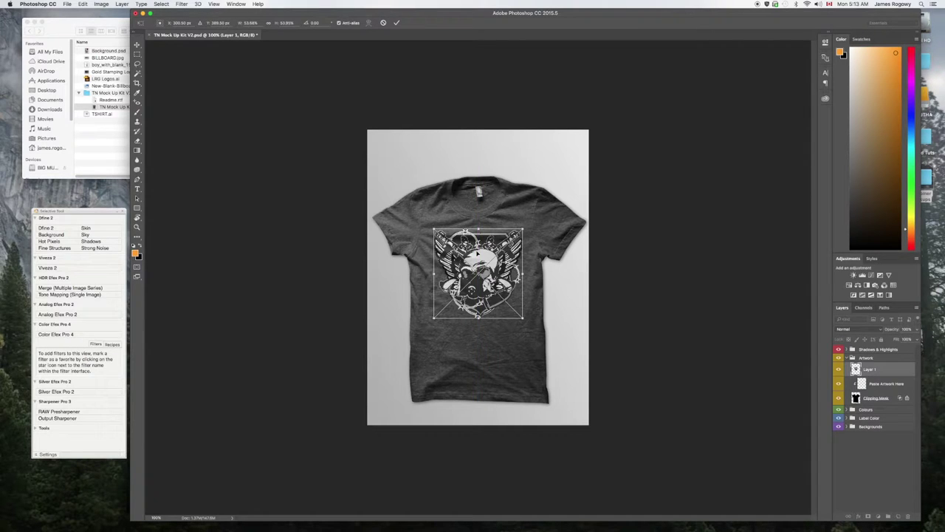
key("Return")
key("z")
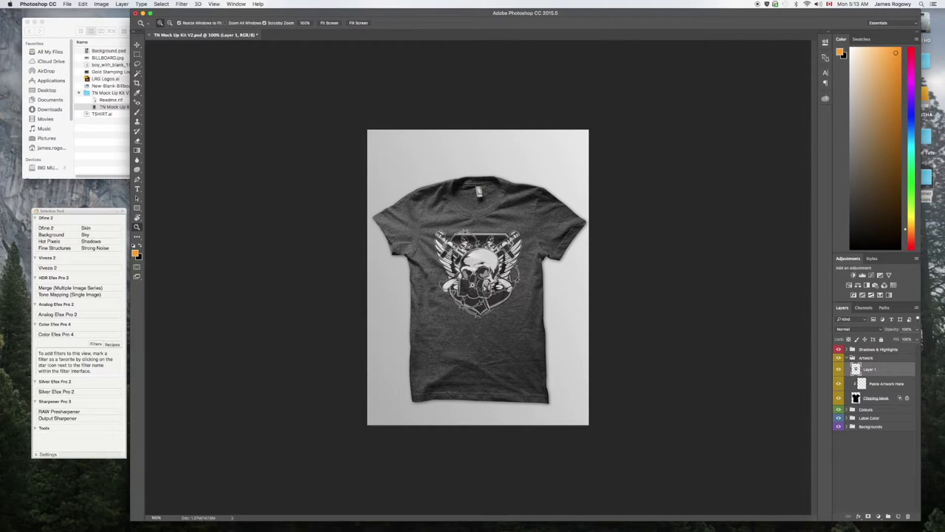
Nudge the skull art with the Move tool, then select all and cut it from Layer 1
key("super+0")
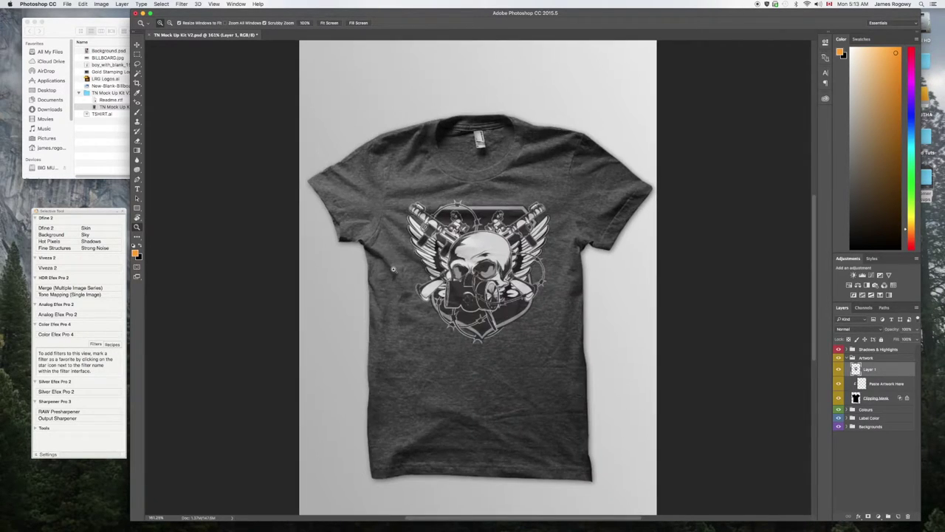
left_click(480, 272, "alt")
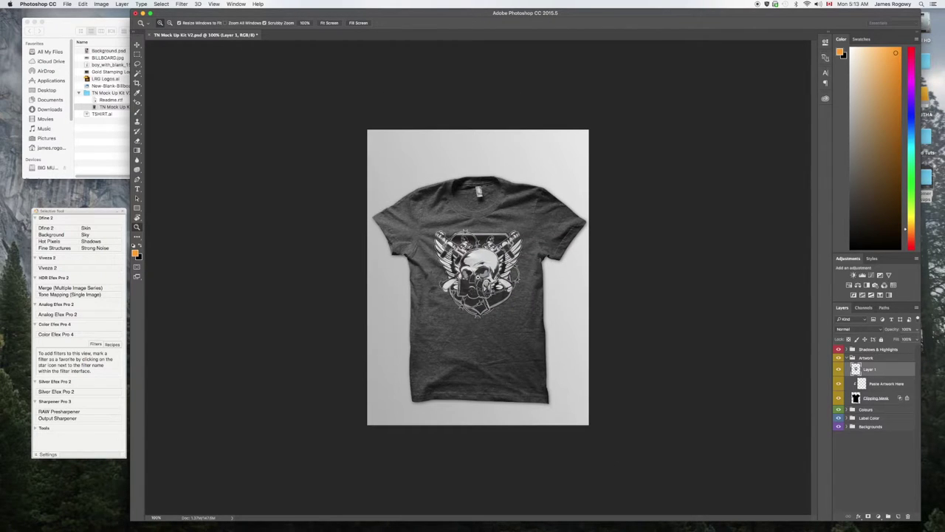
left_click(480, 272)
left_click(479, 277)
left_click(479, 278, "alt")
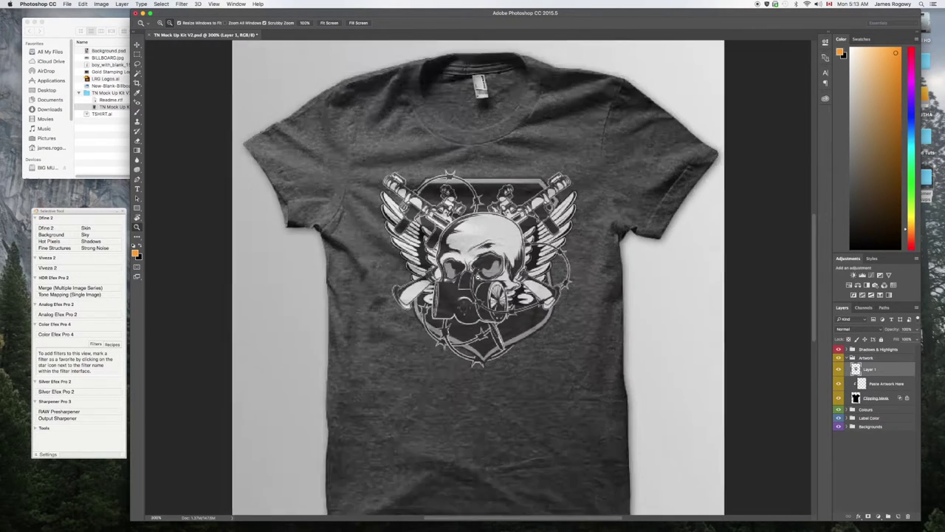
left_click(479, 278, "alt")
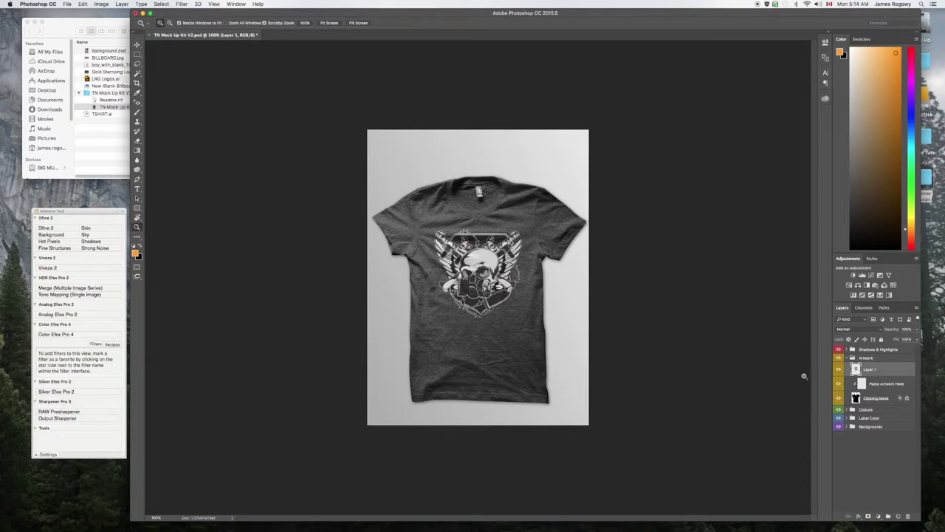
left_click(137, 45)
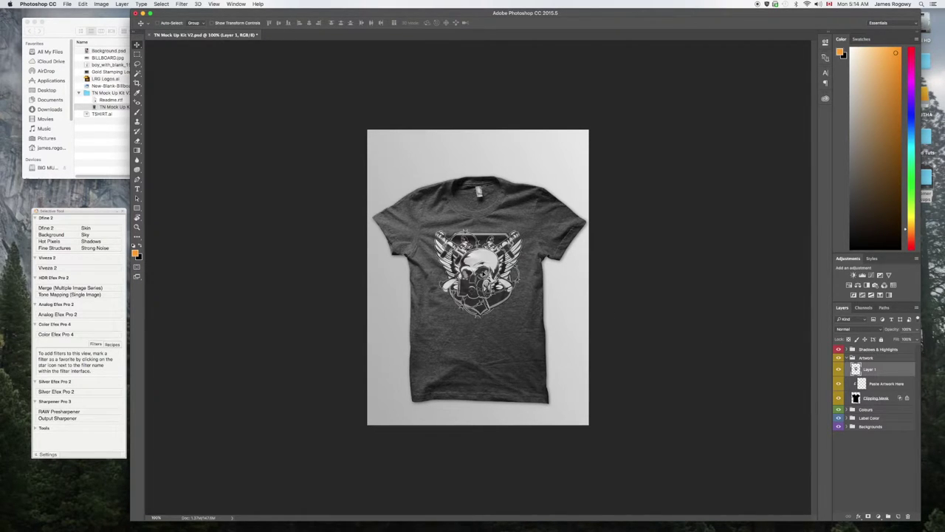
mouse_move(486, 253)
left_mouse_down()
mouse_move(539, 260)
mouse_move(485, 258)
left_mouse_up()
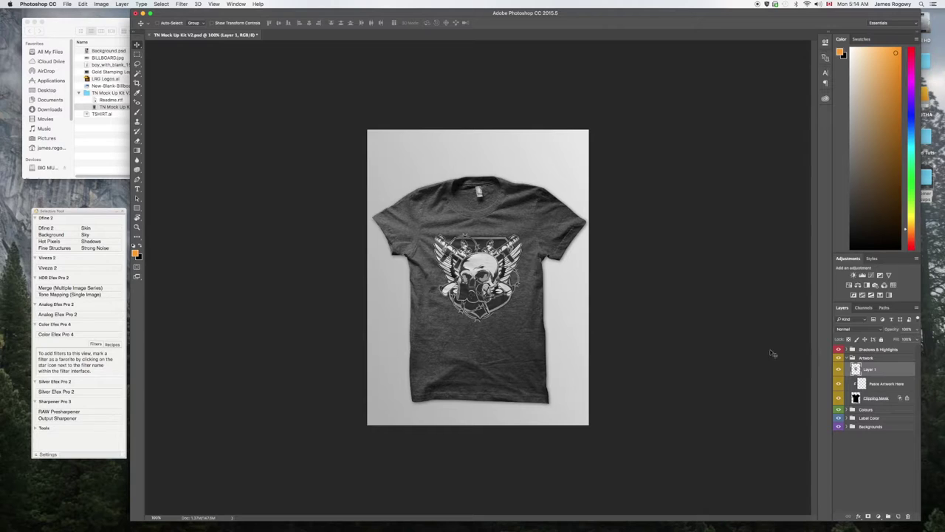
key("super+a")
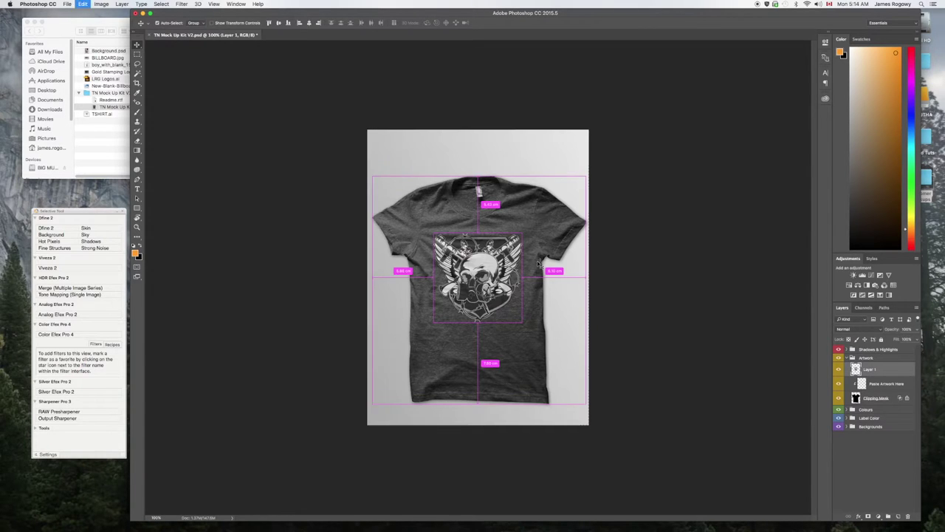
key("super+x")
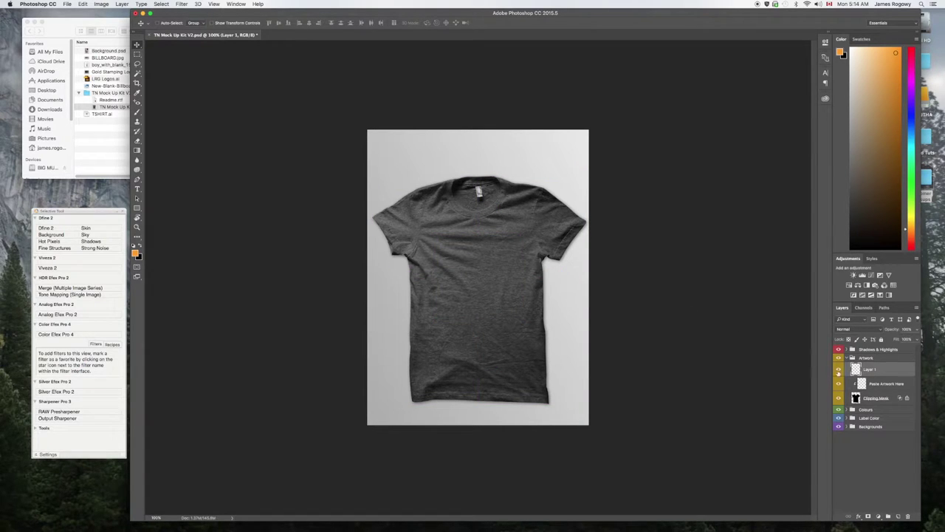
On the Paste Artwork Here layer, move the skull art right and enlarge it to about 117%
left_click(862, 383)
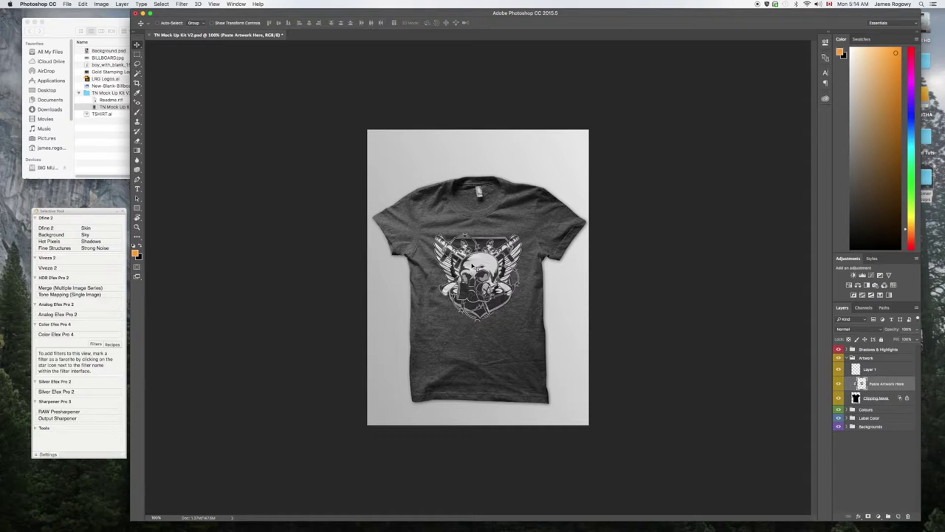
mouse_move(472, 267)
left_mouse_down()
mouse_move(517, 275)
mouse_move(555, 198)
mouse_move(434, 199)
mouse_move(390, 213)
mouse_move(428, 436)
mouse_move(534, 395)
mouse_move(548, 332)
mouse_move(547, 255)
mouse_move(503, 251)
mouse_move(483, 262)
left_mouse_up()
key("super+t")
left_click_drag(529, 322, 544, 337)
key("Return")
Rotate the skull art clockwise, shift it further right, commit, and collapse the Artwork group
mouse_move(498, 270)
left_mouse_down()
mouse_move(502, 256)
mouse_move(484, 261)
left_mouse_up()
key("super+t")
left_click_drag(536, 334, 569, 303)
left_click_drag(473, 258, 510, 242)
key("Return")
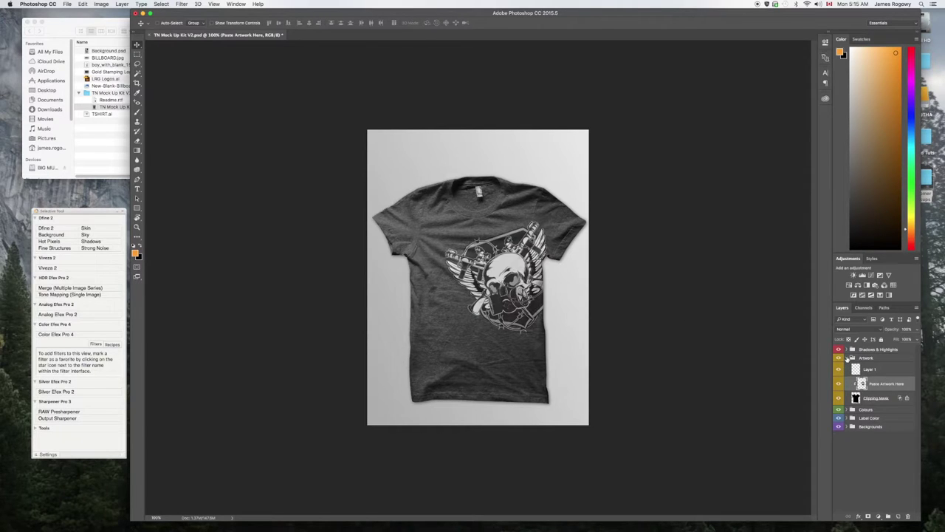
left_click(847, 358)
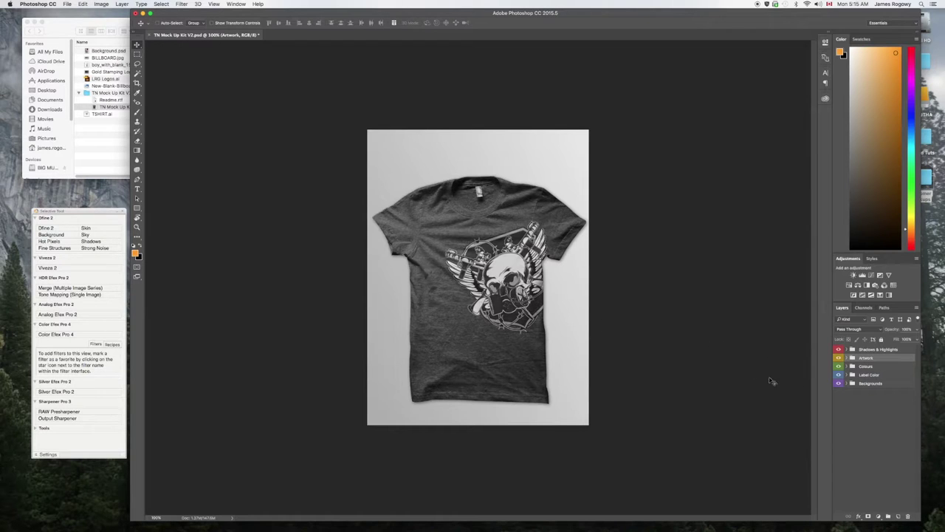
Expand the Colours group and preview the shirt in Heather Black, White and Creme
left_click(847, 366)
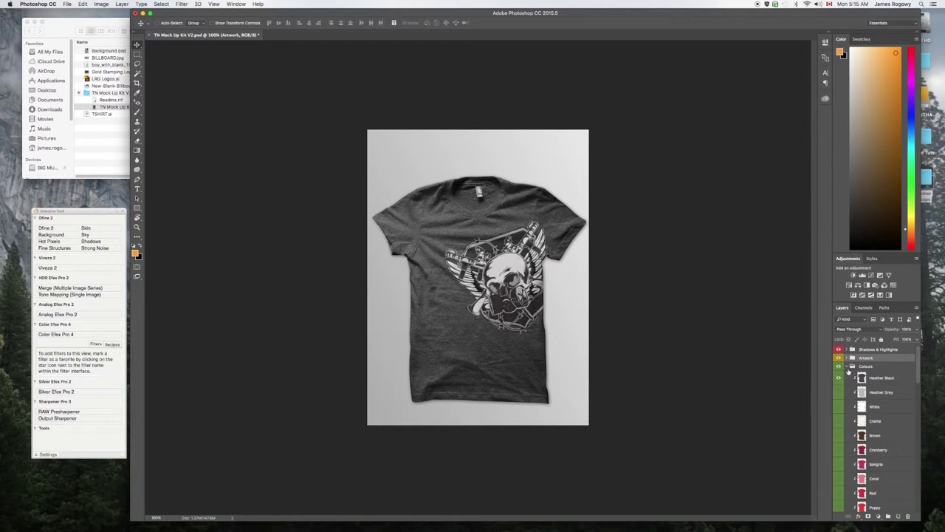
left_click(839, 378)
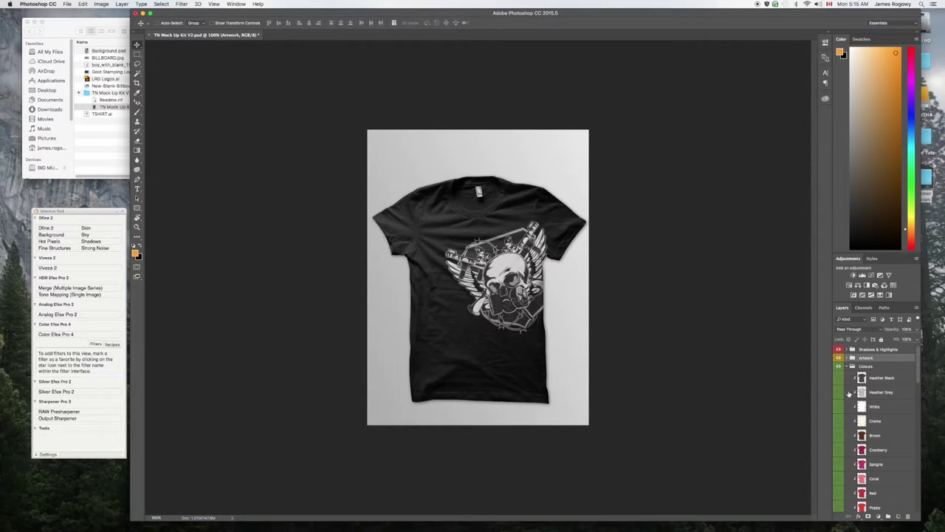
left_click(838, 393)
left_click(837, 393)
left_click(839, 406)
left_click(838, 407)
left_click(839, 406)
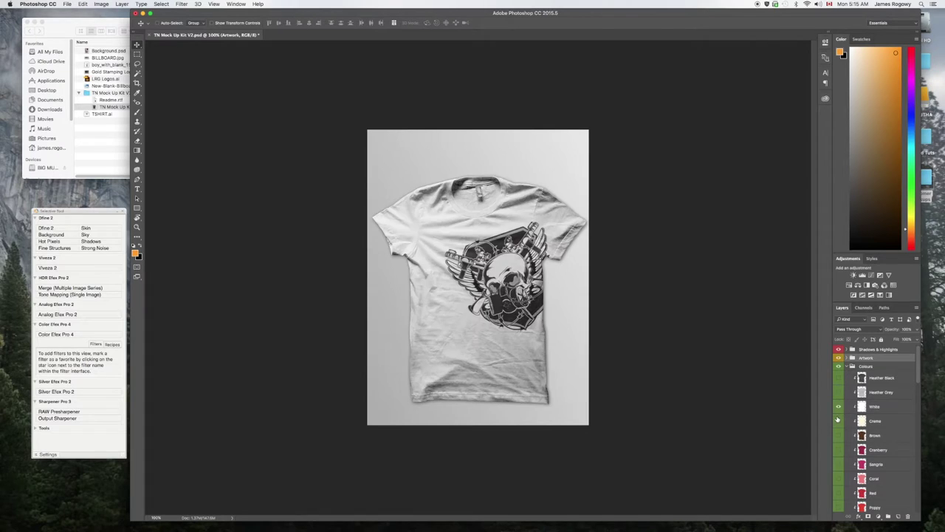
left_click(837, 408)
left_click(839, 421)
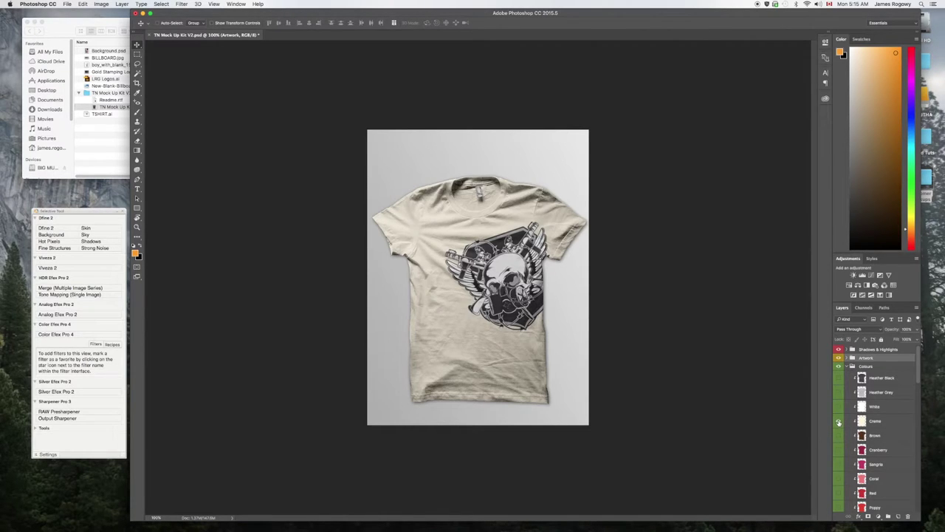
left_click(839, 421)
Preview the shirt in Brown, Cranberry, Sangria and Coral, one colour at a time
left_click(840, 435)
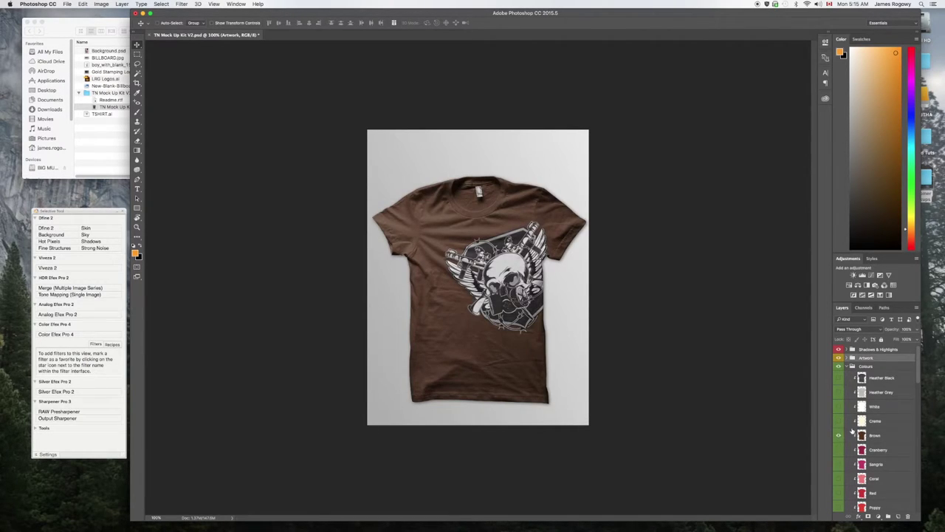
scroll(853, 430, "down", 2)
left_click(838, 400)
left_click(838, 415)
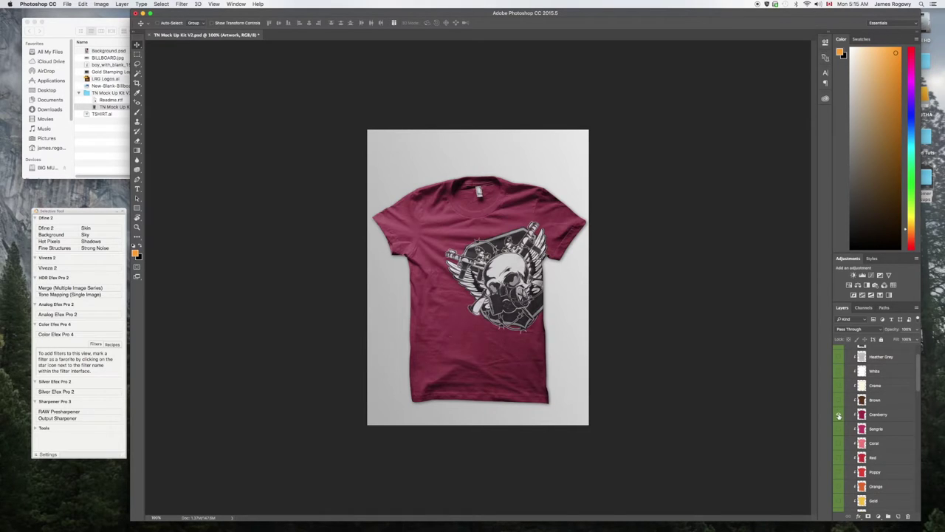
left_click(839, 413)
left_click(839, 428)
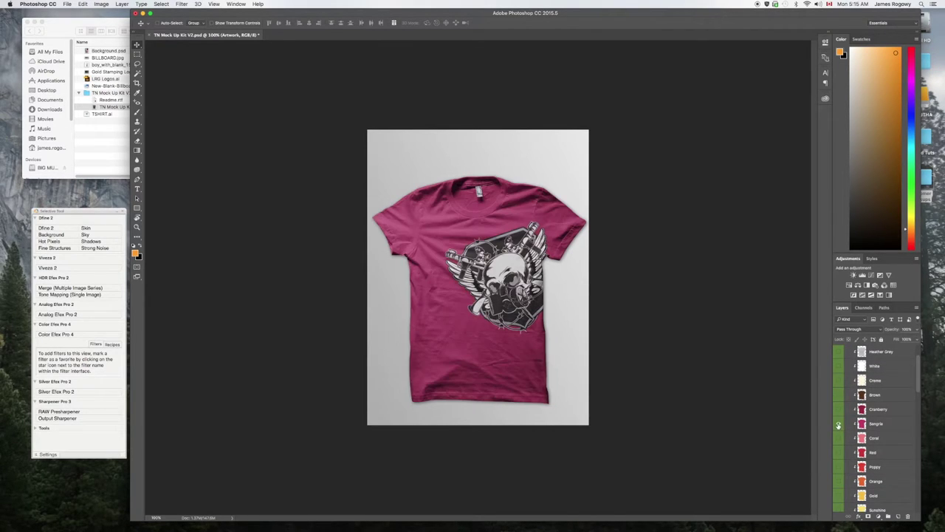
scroll(844, 426, "down", 1)
left_click(839, 416)
left_click(839, 430)
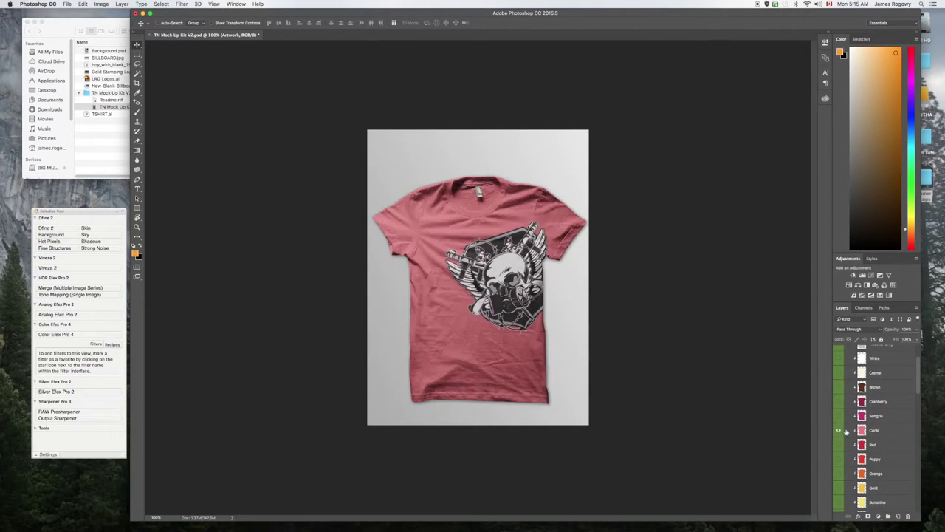
scroll(848, 429, "down", 1)
left_click(838, 421)
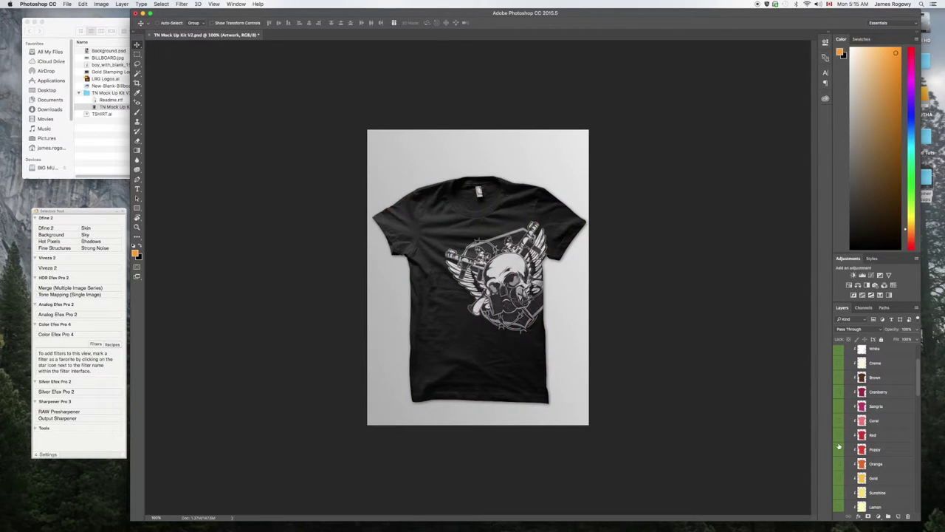
Preview the shirt in Poppy red, Orange and Gold, one colour at a time
left_click(838, 450)
scroll(848, 439, "down", 2)
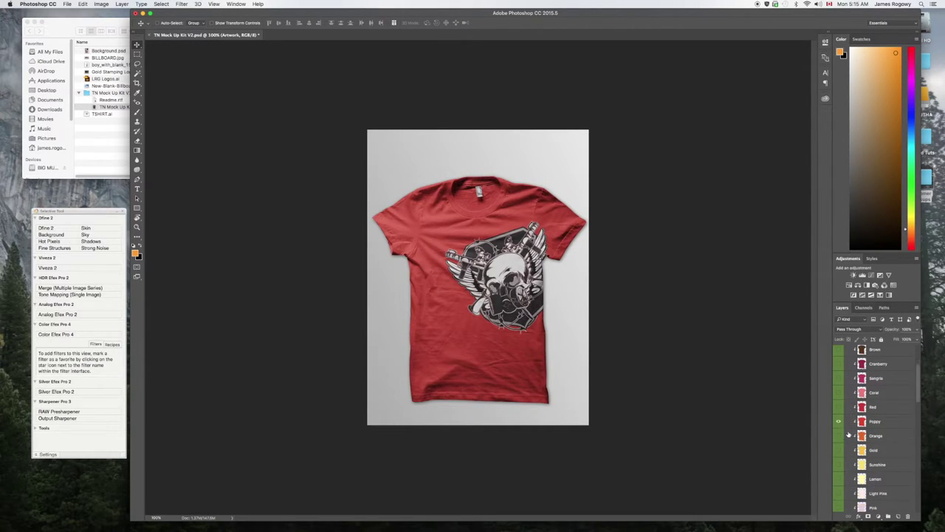
left_click(839, 422)
left_click(838, 436)
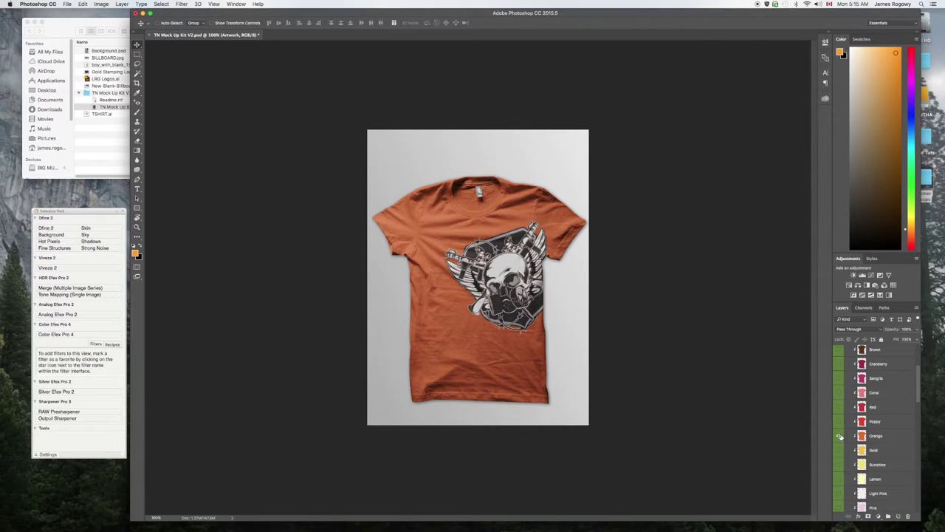
left_click(838, 437)
left_click(838, 450)
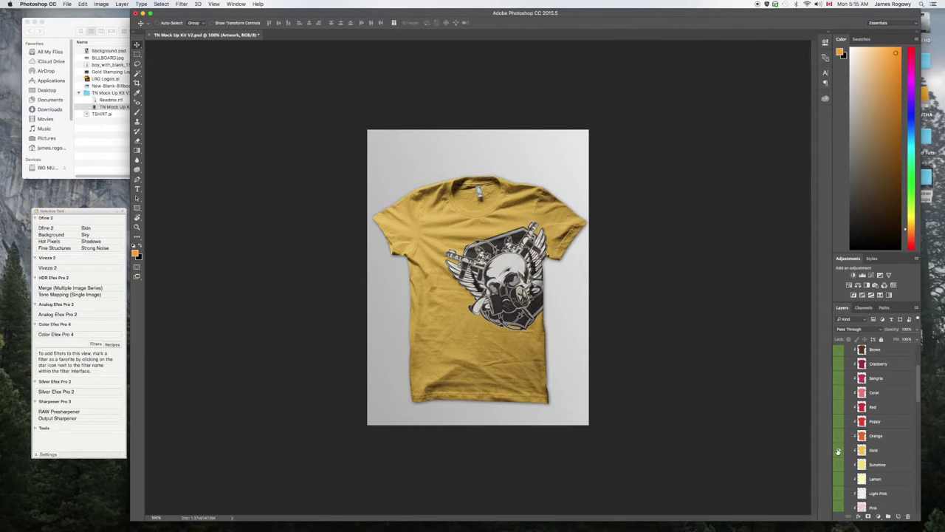
left_click(838, 450)
scroll(842, 438, "down", 7)
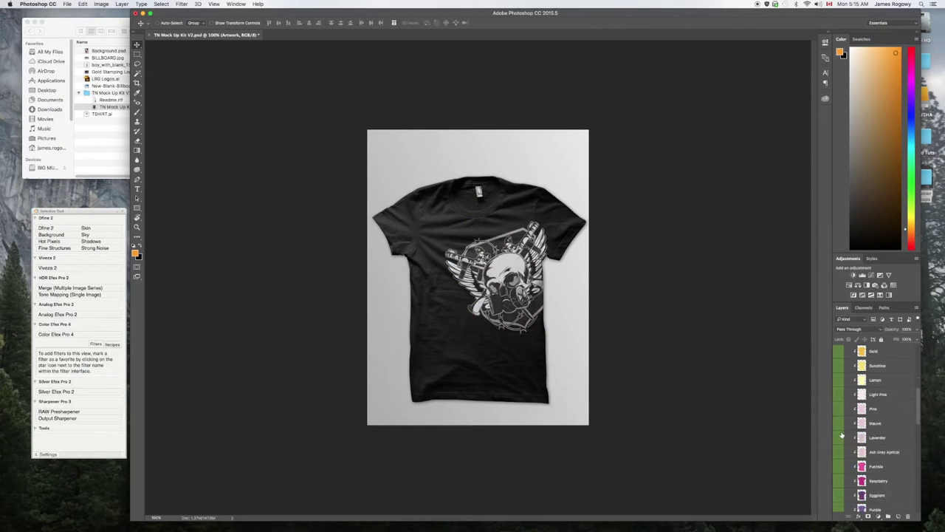
Preview the shirt in Light Pink, Pink and Teal, then hide Teal to return it to black
left_click(839, 392)
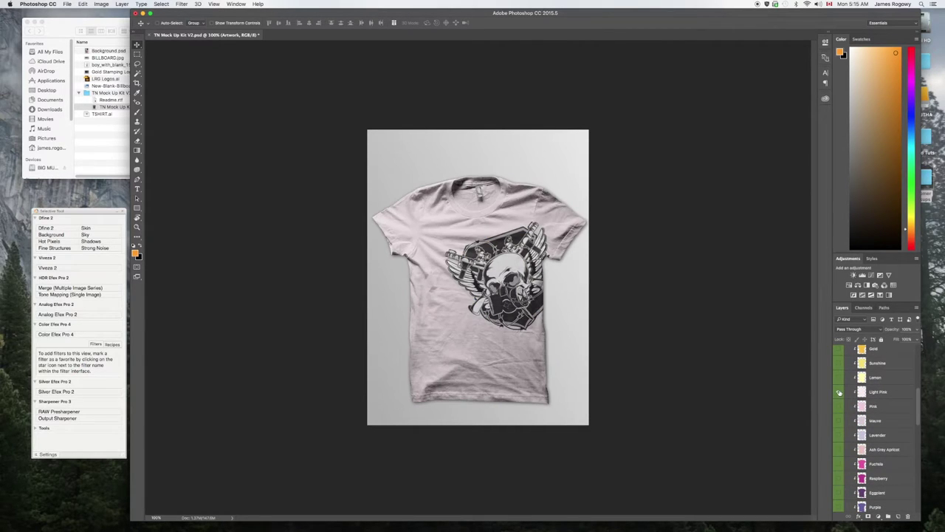
left_click(839, 392)
left_click(839, 407)
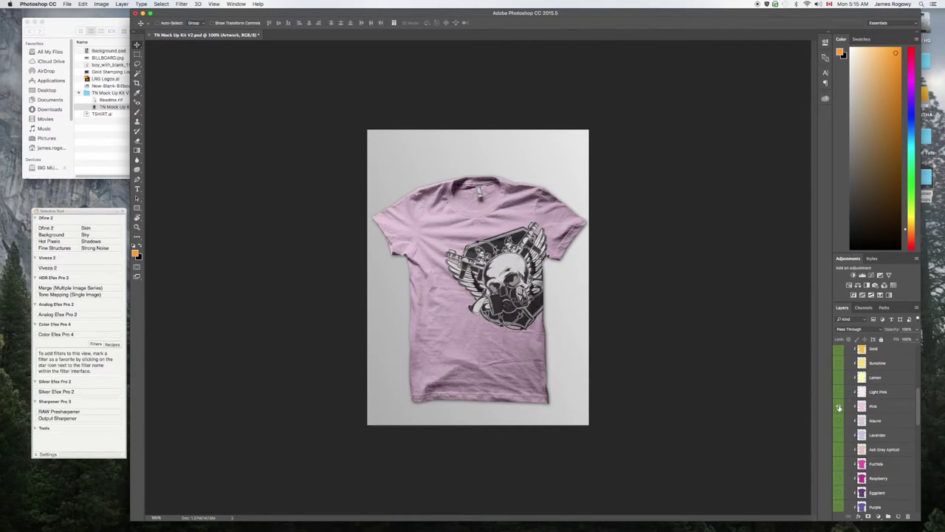
left_click(839, 407)
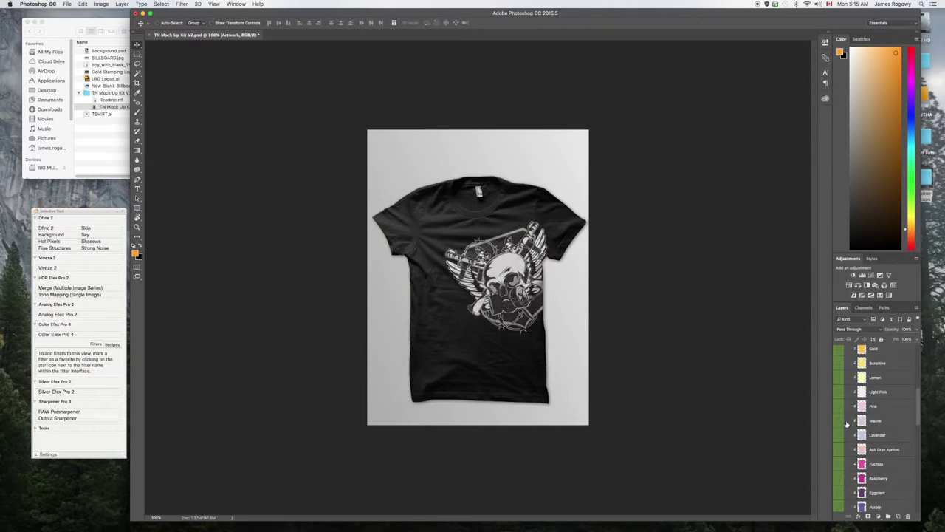
scroll(837, 443, "down", 5)
left_click(838, 454)
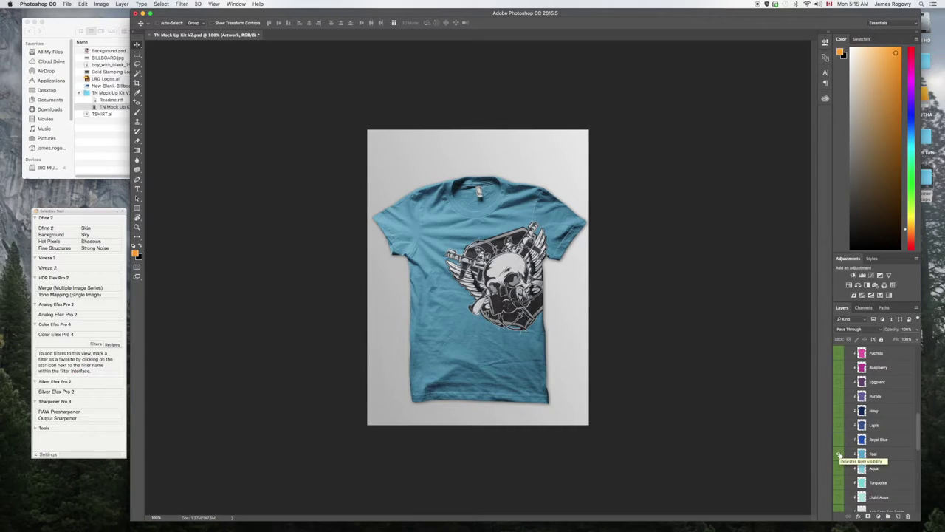
left_click(838, 454)
scroll(839, 450, "up", 8)
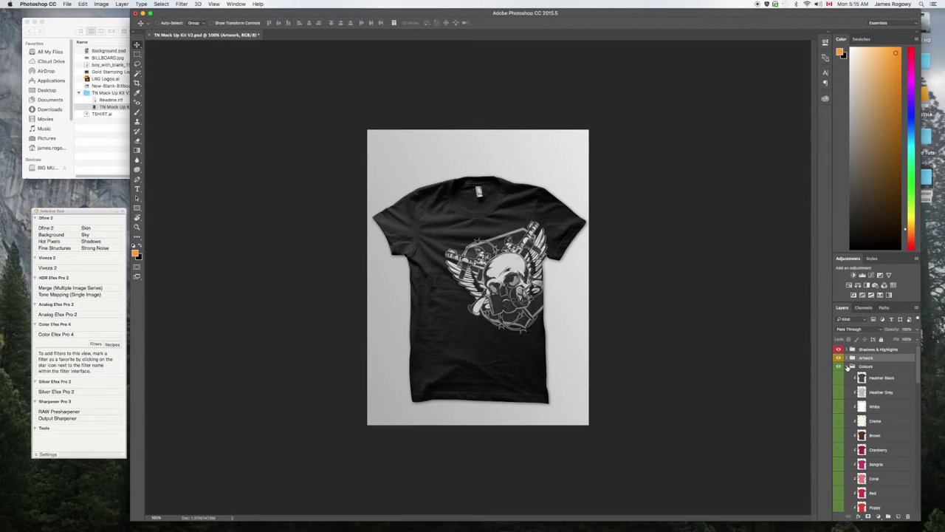
Collapse the Colours group, expand Backgrounds, and preview the shirt on Grass and Wood backdrops
left_click(847, 367)
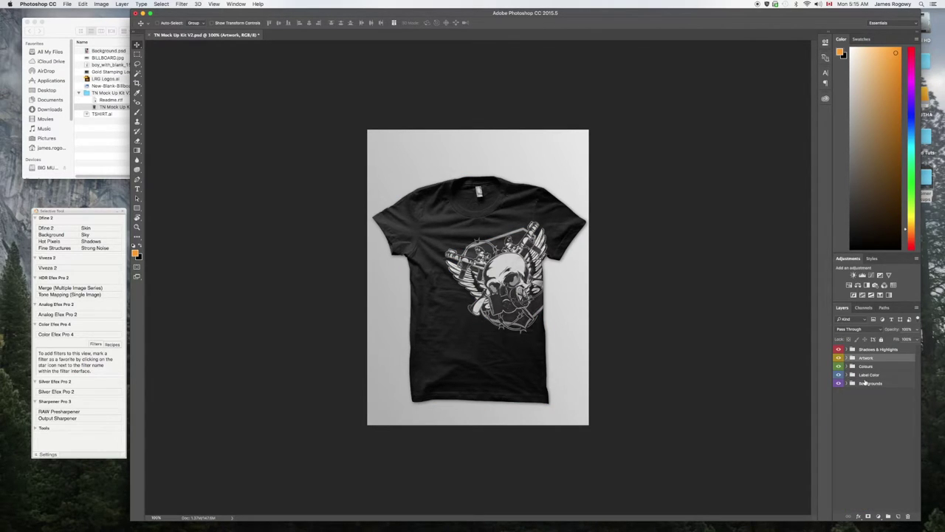
left_click(853, 383)
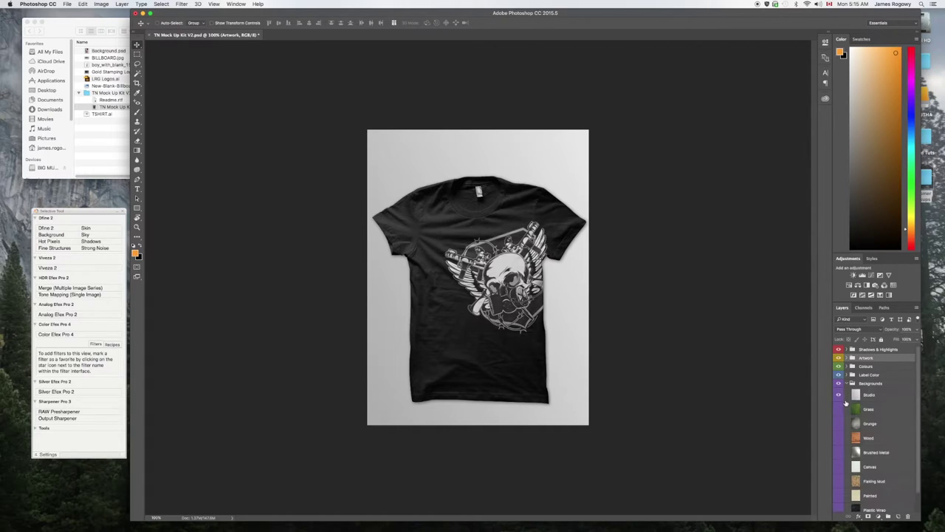
left_click(839, 396)
left_click(838, 409)
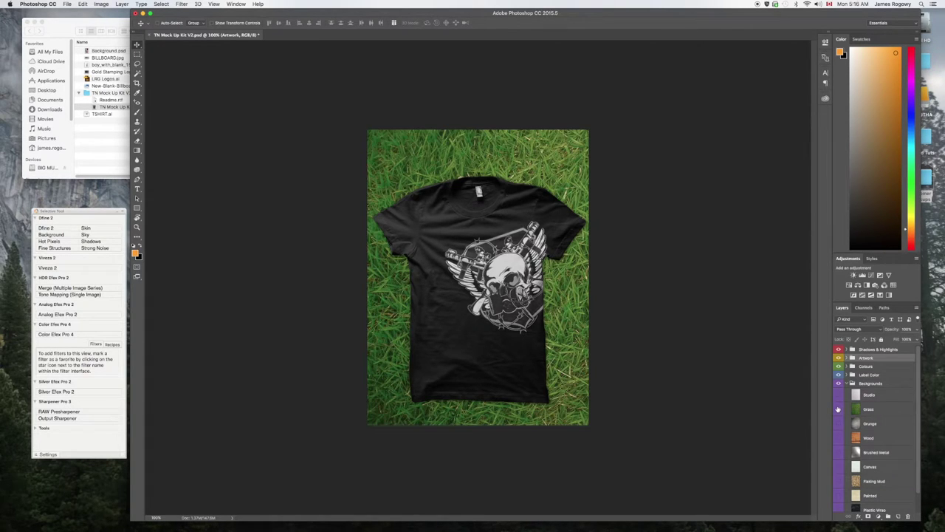
left_click(839, 409)
left_click(839, 424)
left_click(839, 437)
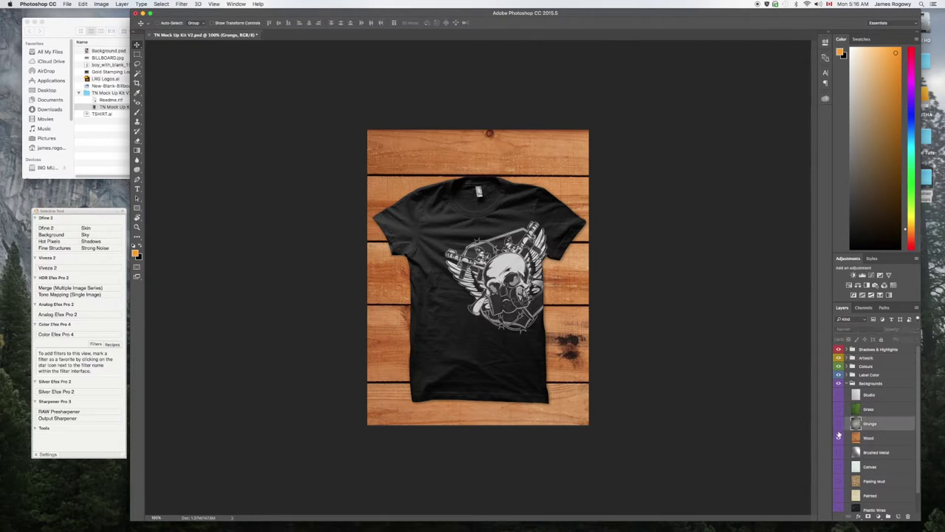
left_click(838, 437)
Preview the shirt on the Brushed Metal, Canvas and Flaking Mud backgrounds in turn
left_click(838, 452)
left_click(839, 452)
left_click(838, 467)
left_click(838, 466)
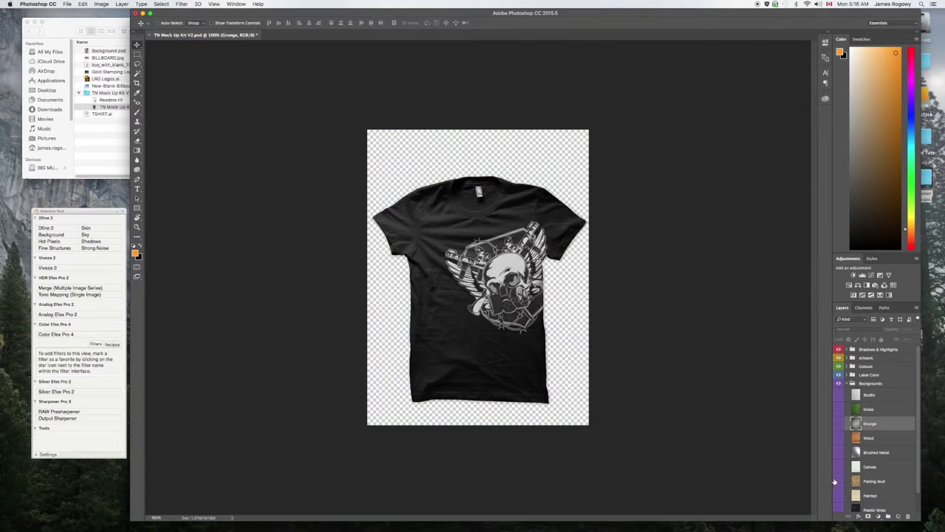
left_click(838, 481)
left_click(839, 481)
Try the Painted and Plastic Wrap backdrops, then restore the grey Studio background
scroll(838, 479, "down", 1)
left_click(839, 476)
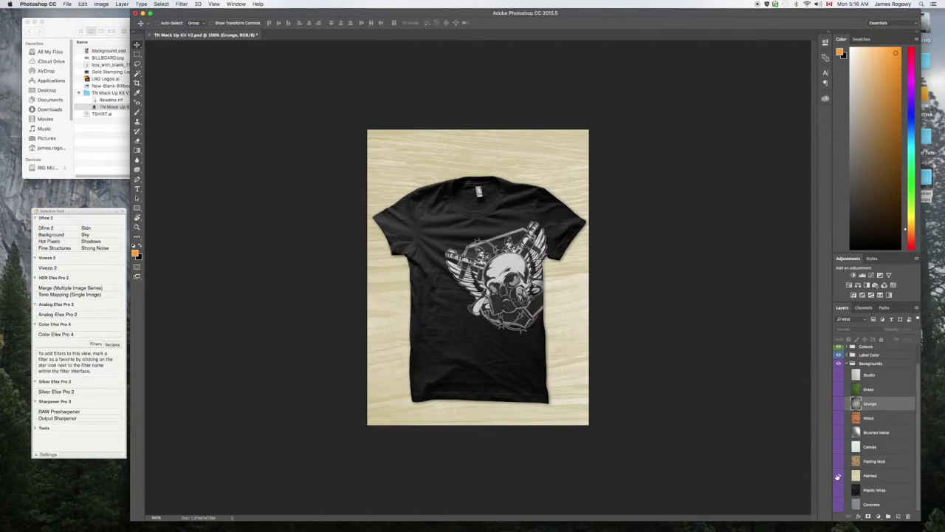
left_click(838, 477)
left_click(838, 491)
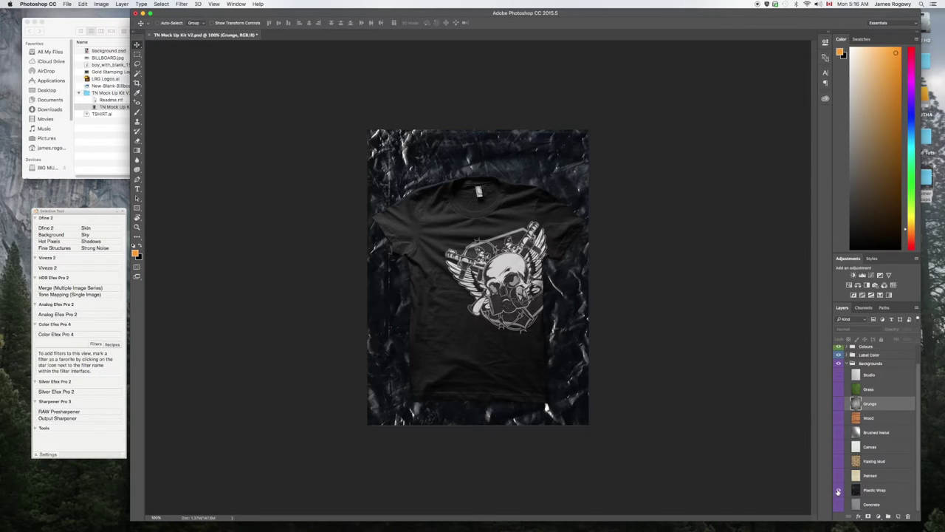
left_click(838, 491)
scroll(839, 473, "up", 1)
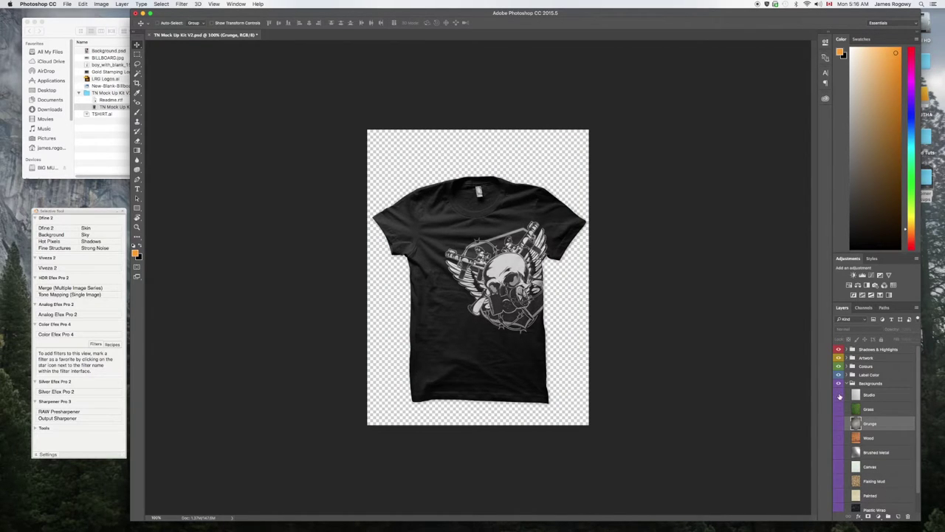
left_click(839, 395)
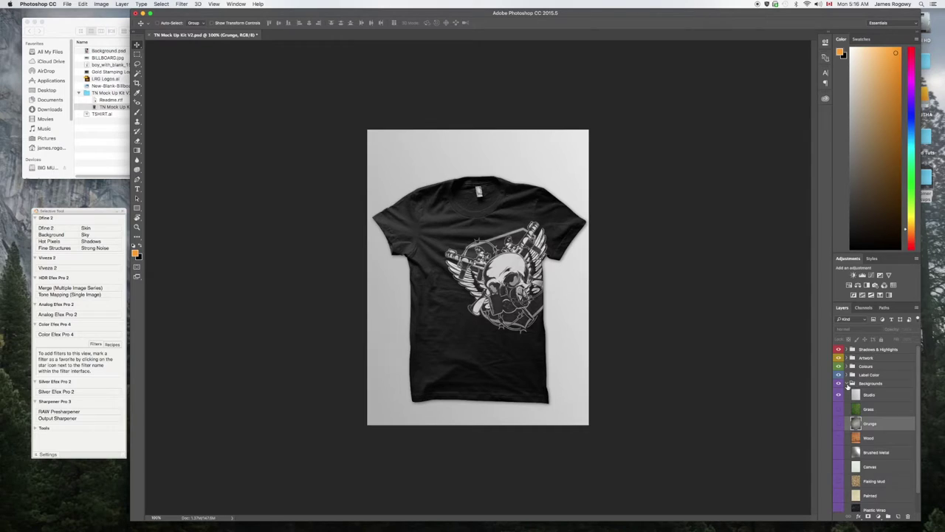
left_click(847, 384)
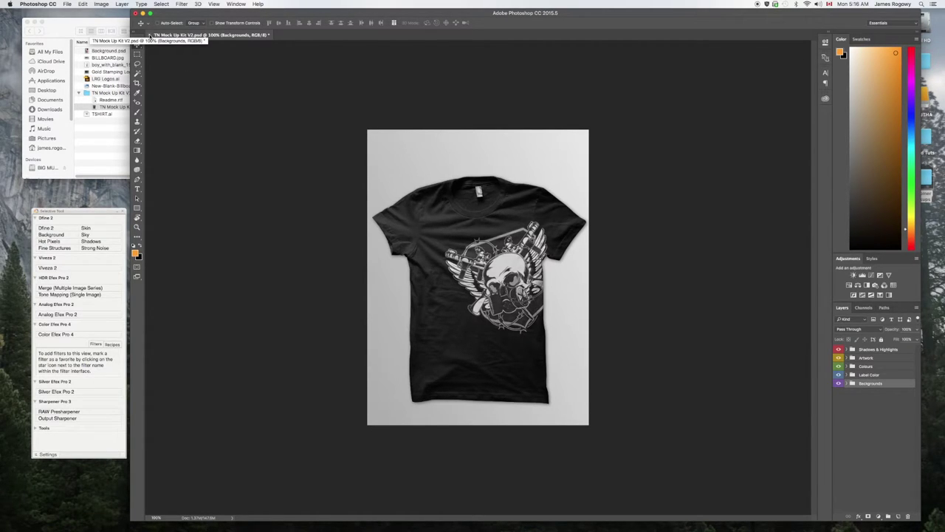
Discard the T-shirt mockup's changes, then open LRG Logos.ai from Finder in Illustrator
left_click(150, 35)
left_click(443, 173)
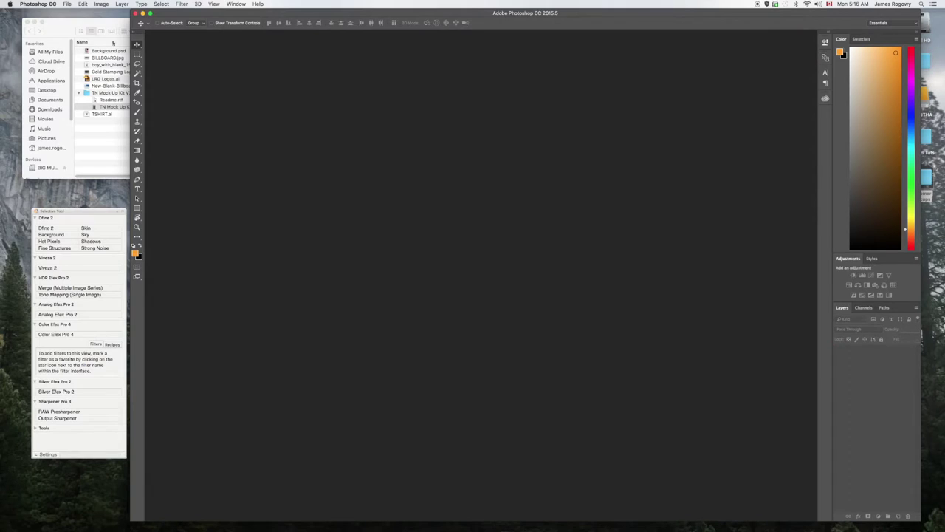
left_click(74, 30)
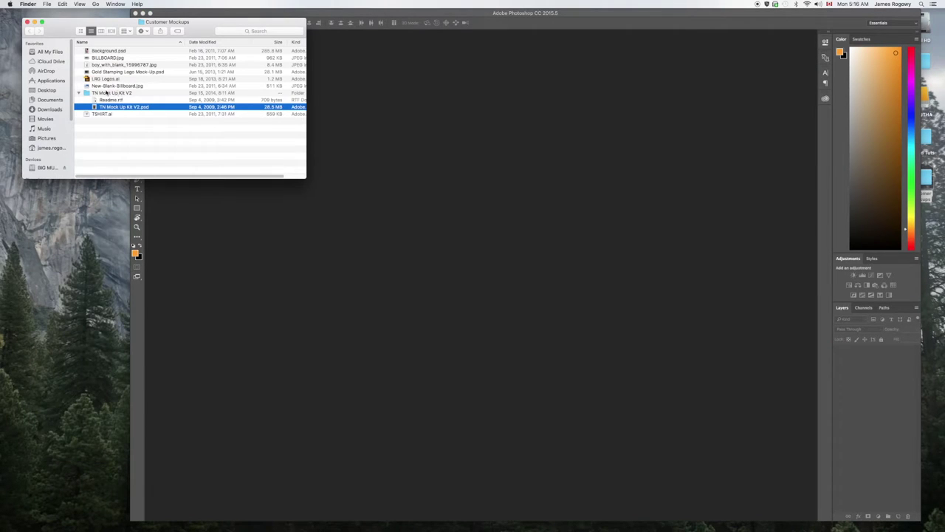
left_click(79, 93)
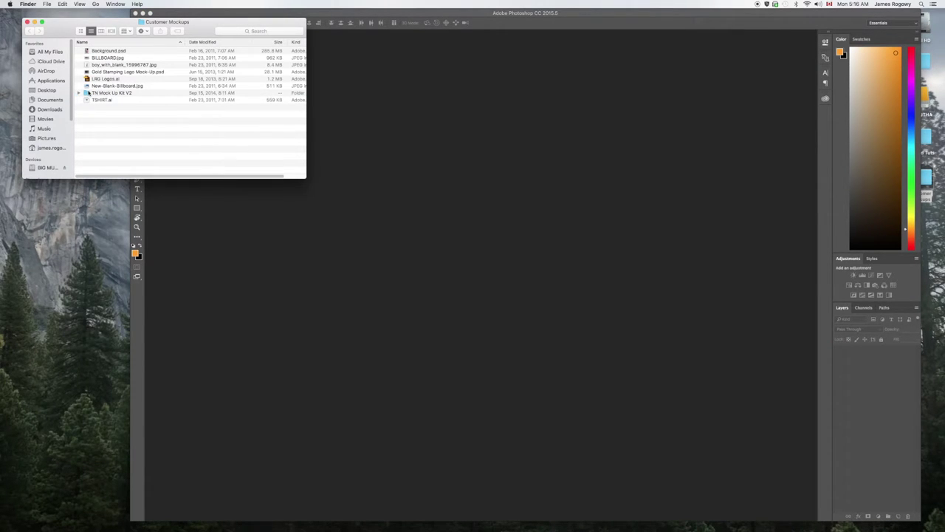
left_click_drag(305, 178, 126, 171)
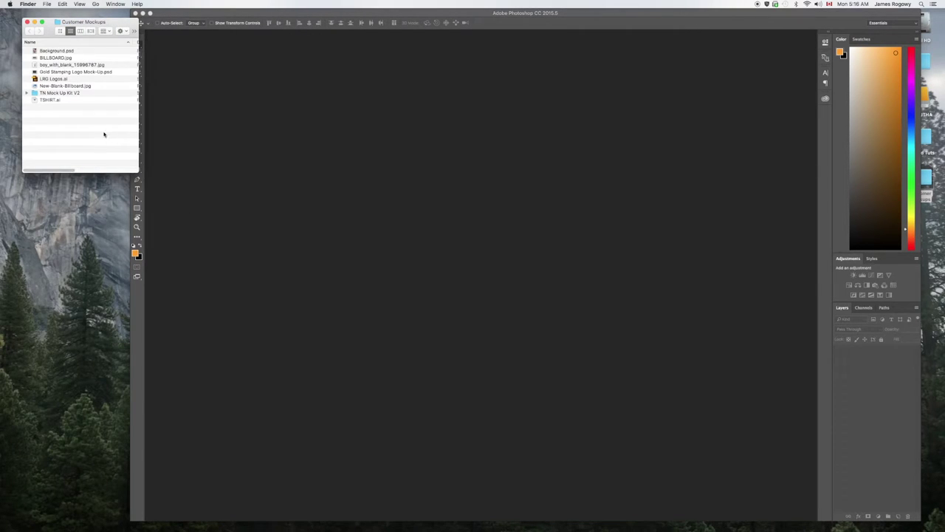
double_click(51, 79)
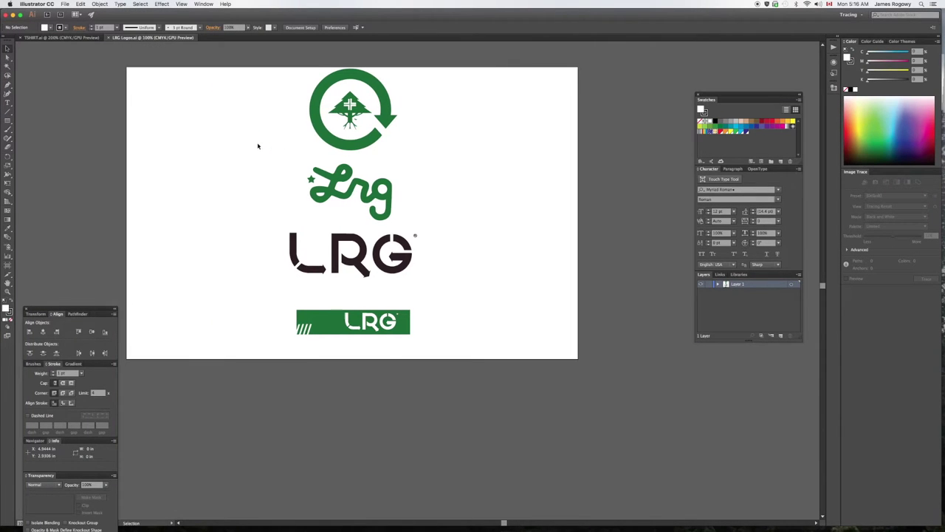
Scroll to the green tree logo and try marquee-selecting it
scroll(258, 146, "up", 1)
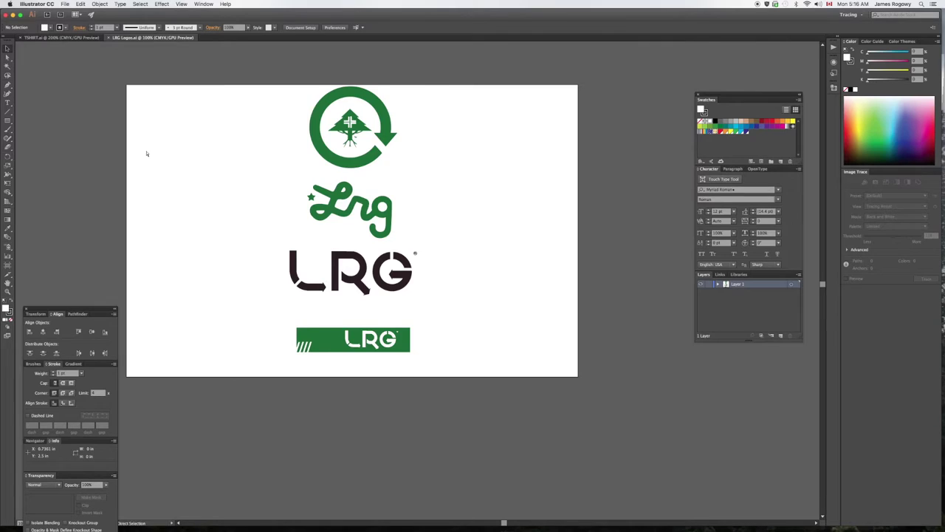
scroll(146, 153, "up", 2)
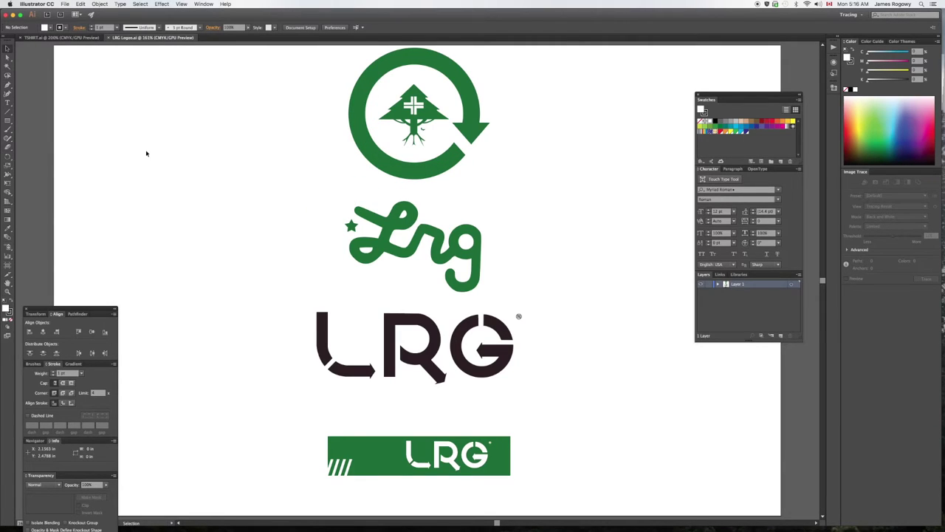
scroll(271, 135, "up", 1)
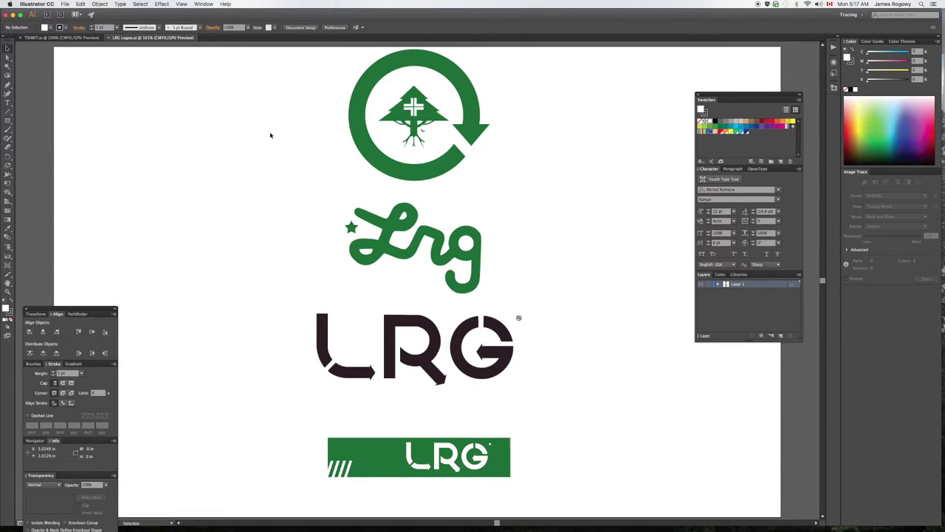
scroll(271, 135, "up", 1)
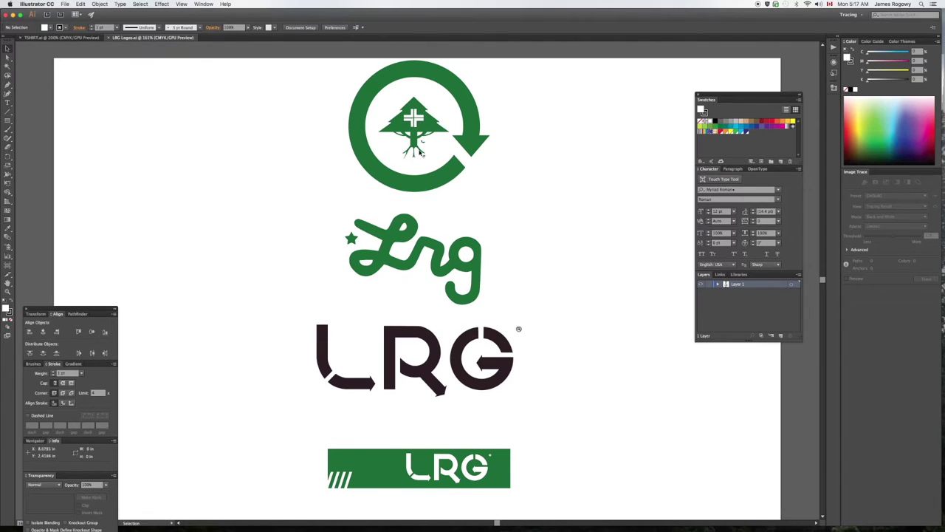
scroll(404, 168, "down", 3)
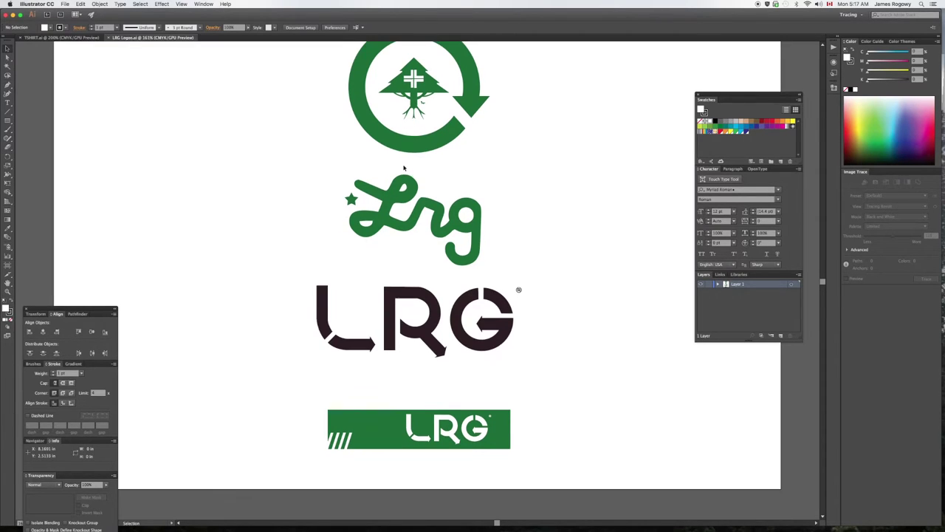
scroll(404, 168, "up", 5)
left_click_drag(323, 129, 522, 239)
left_click_drag(525, 279, 524, 274)
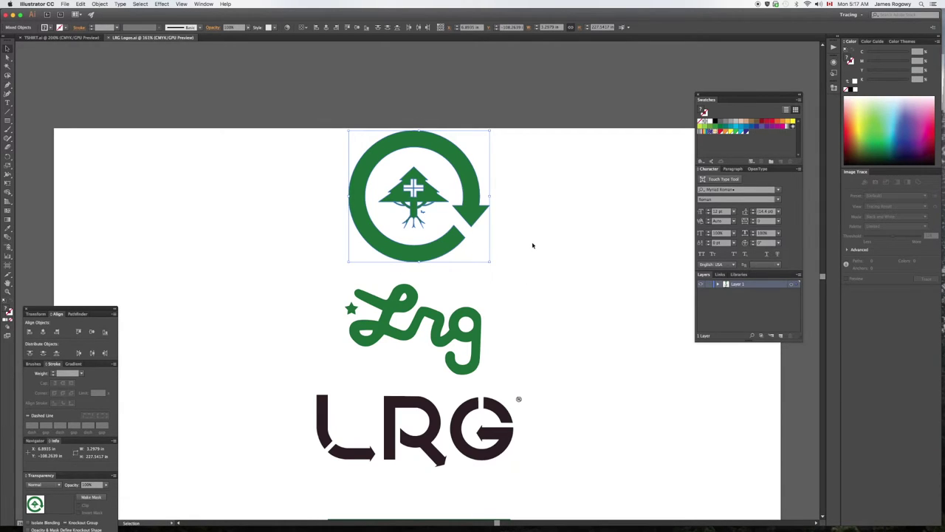
left_click(524, 243)
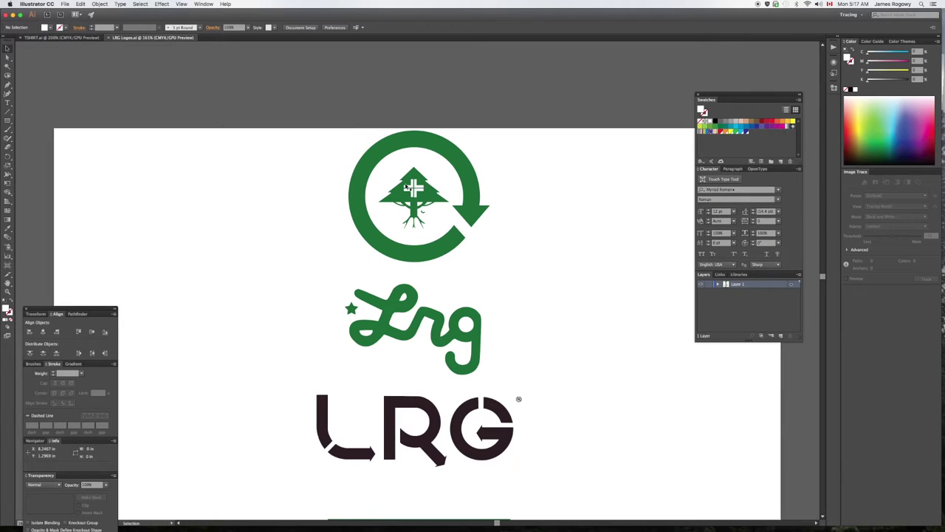
Select the green circular tree logo, copy it with Edit > Copy, and minimise the document
scroll(402, 179, "down", 5)
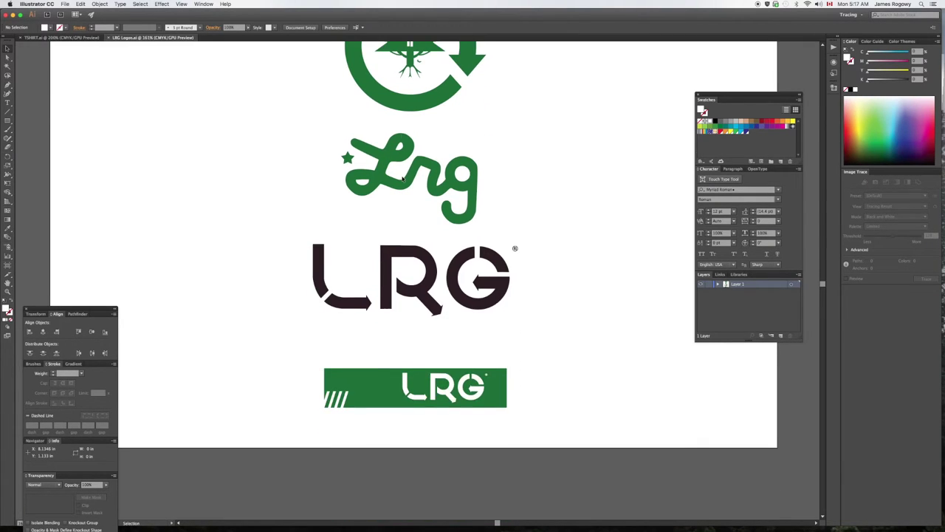
scroll(403, 179, "up", 3)
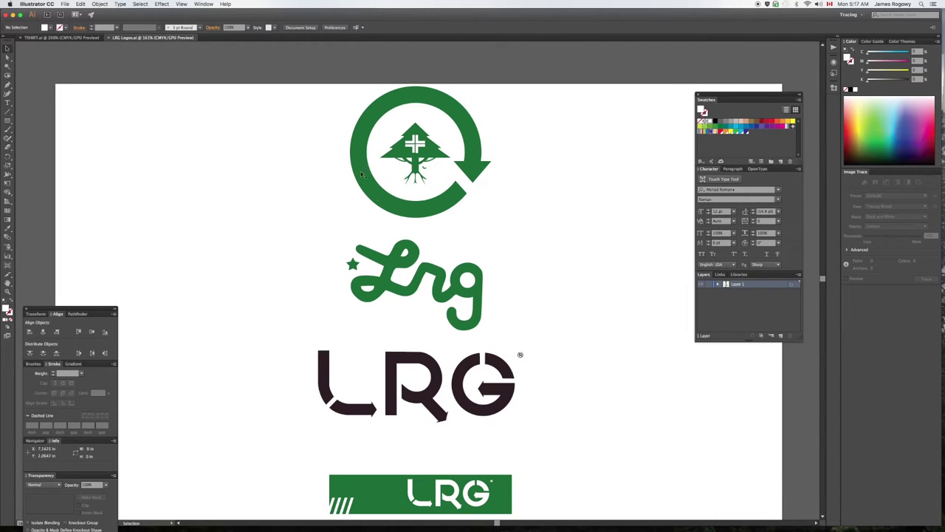
left_click_drag(311, 84, 523, 220)
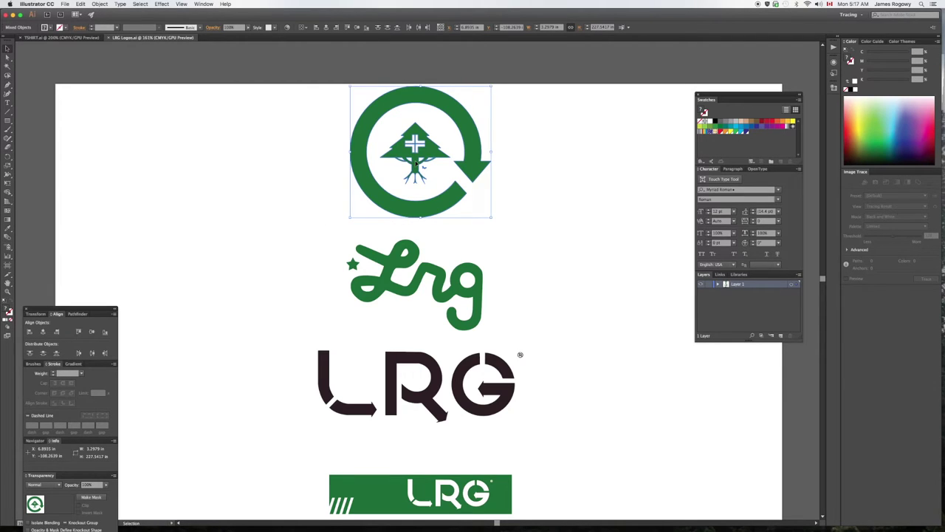
left_click(82, 4)
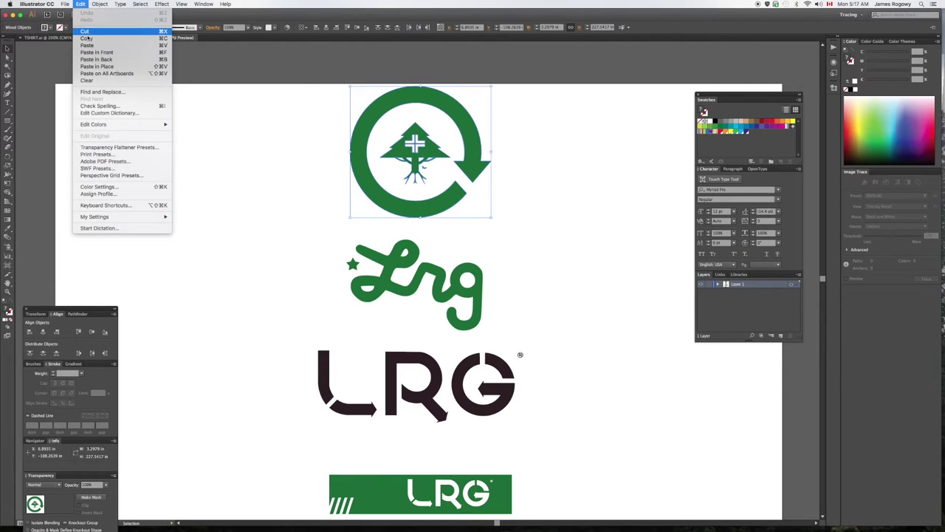
left_click(86, 38)
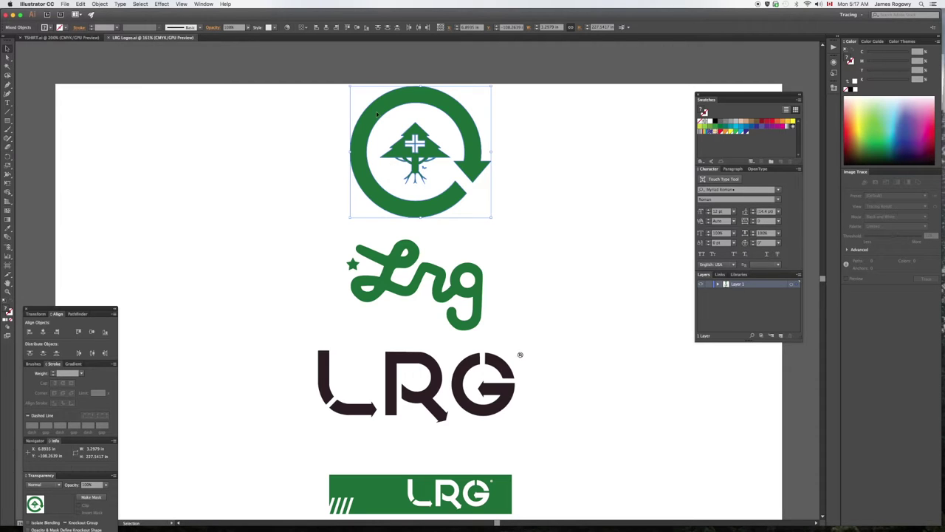
left_click(18, 16)
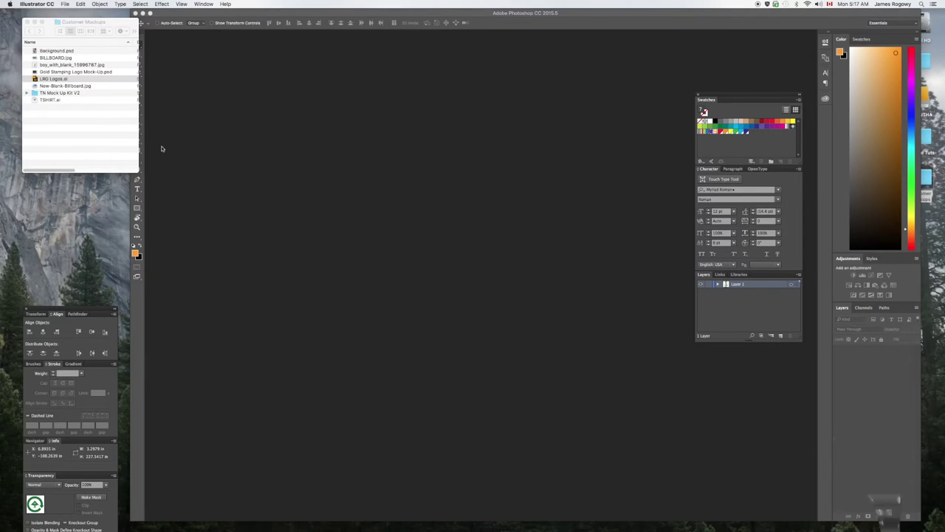
Open Gold Stamping Logo Mock-Up.psd from the Customer Mockups folder in Photoshop
left_click(236, 152)
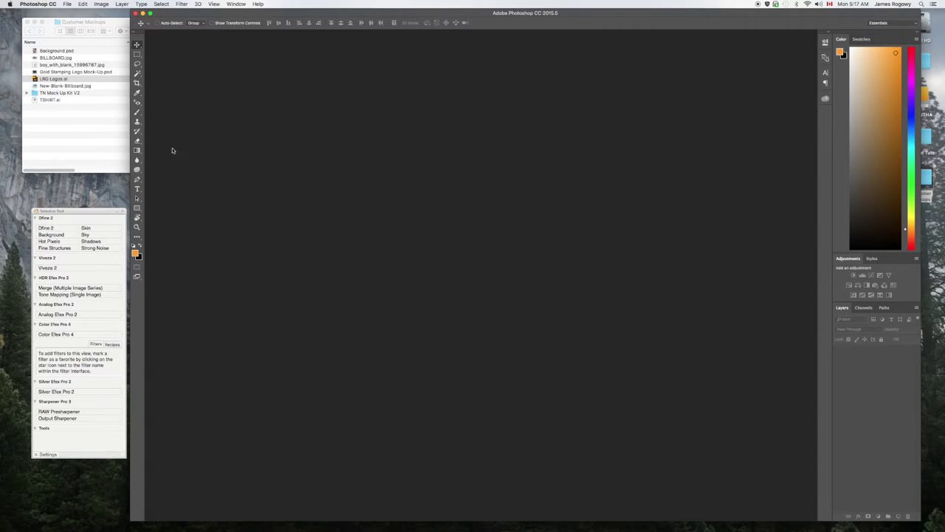
left_click(89, 133)
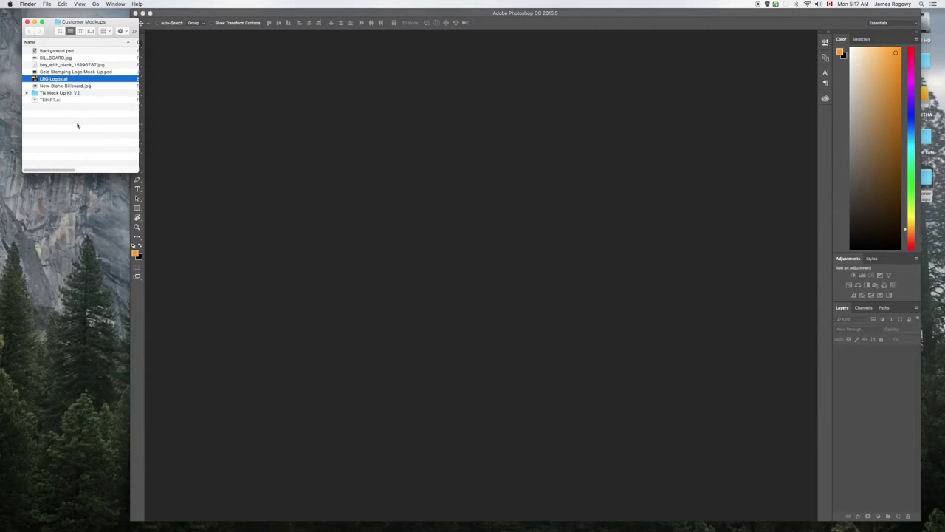
left_click(54, 72)
key("super+Tab")
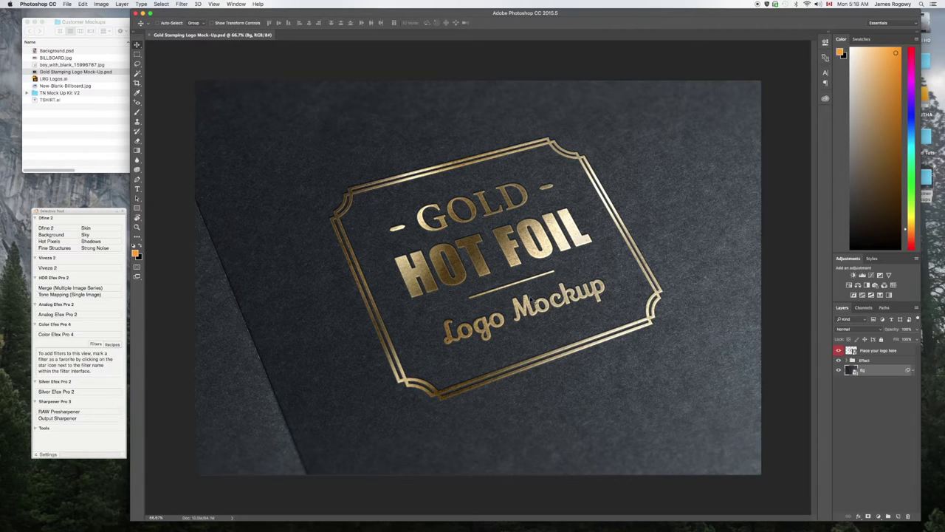
Open the 'Place your logo here' smart object as Logo111.psb, dismissing the save notice
left_click(871, 352)
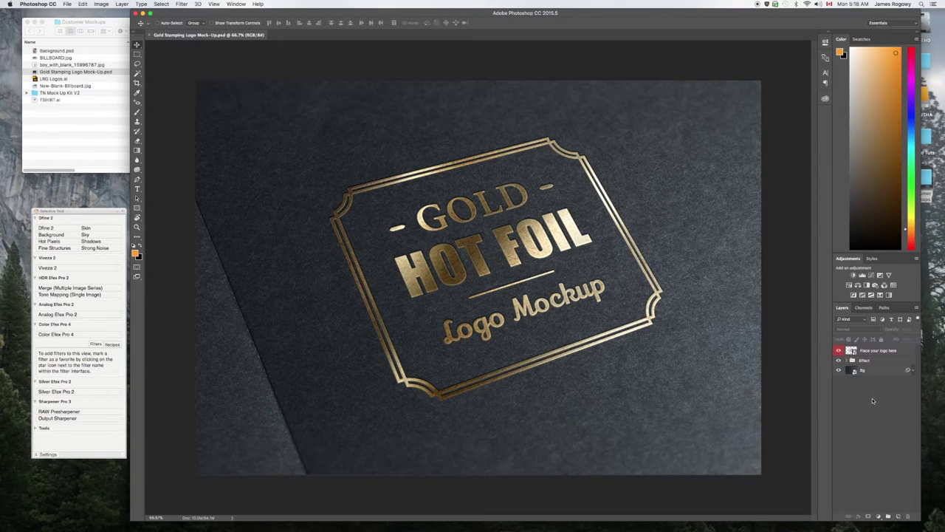
double_click(851, 351)
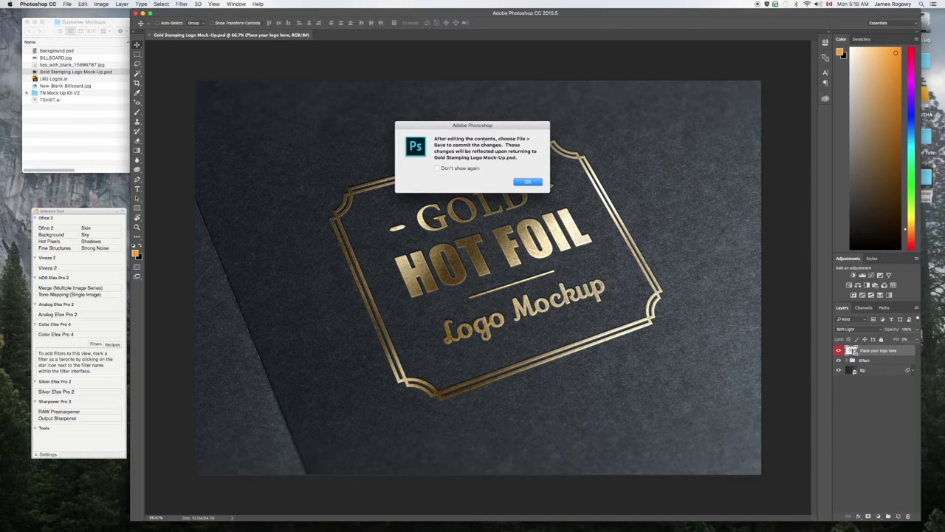
left_click(528, 183)
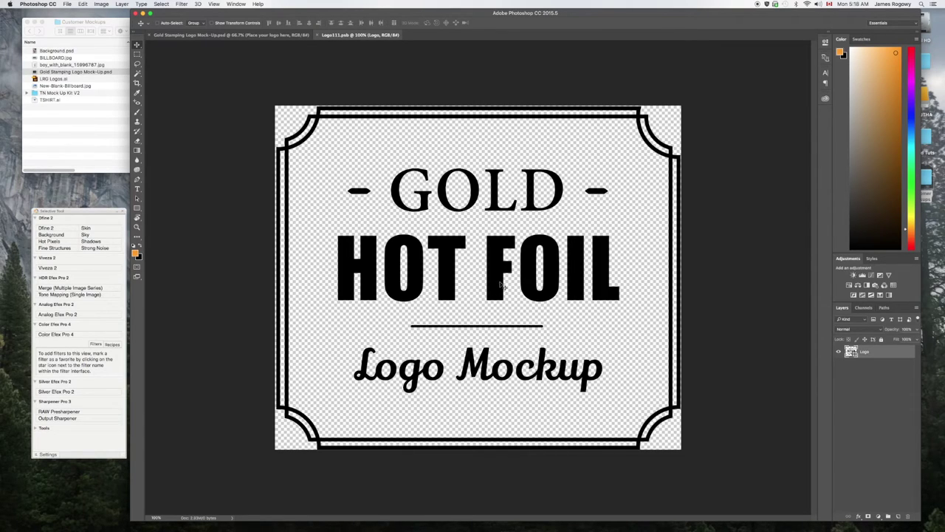
Paste the tree logo as pixels on a new layer and enlarge it to fill the frame
left_click(898, 516)
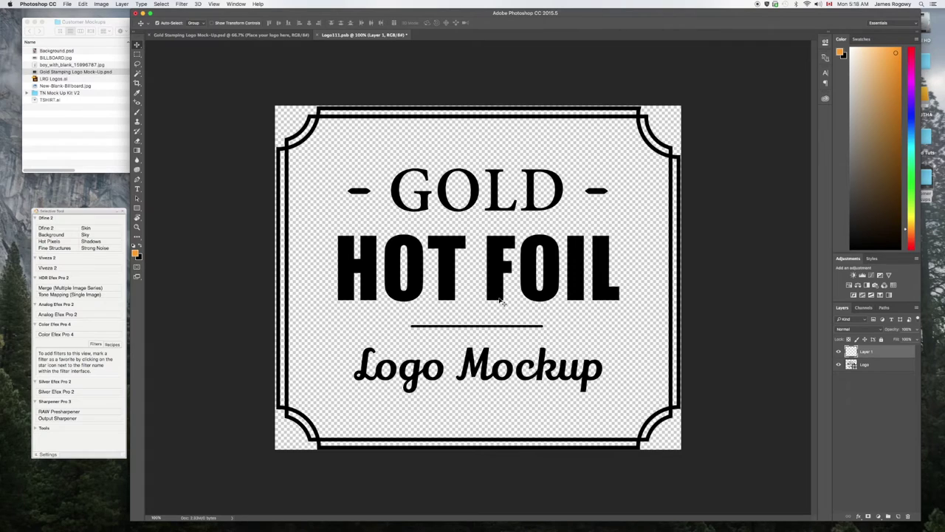
key("super+v")
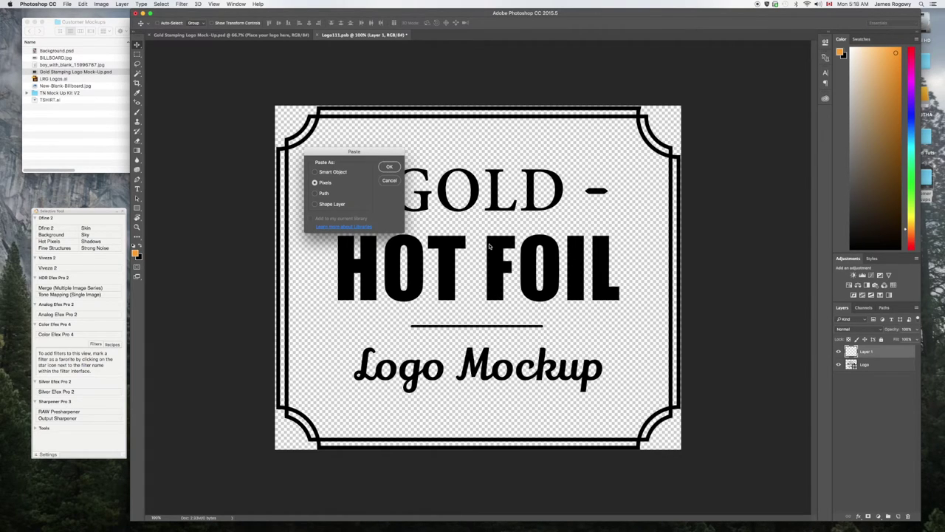
key("Return")
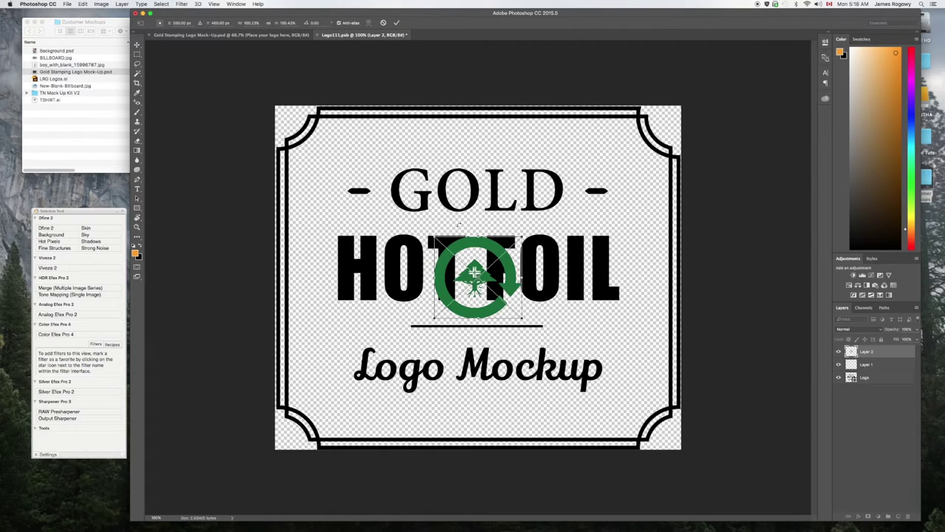
left_click_drag(522, 237, 660, 108)
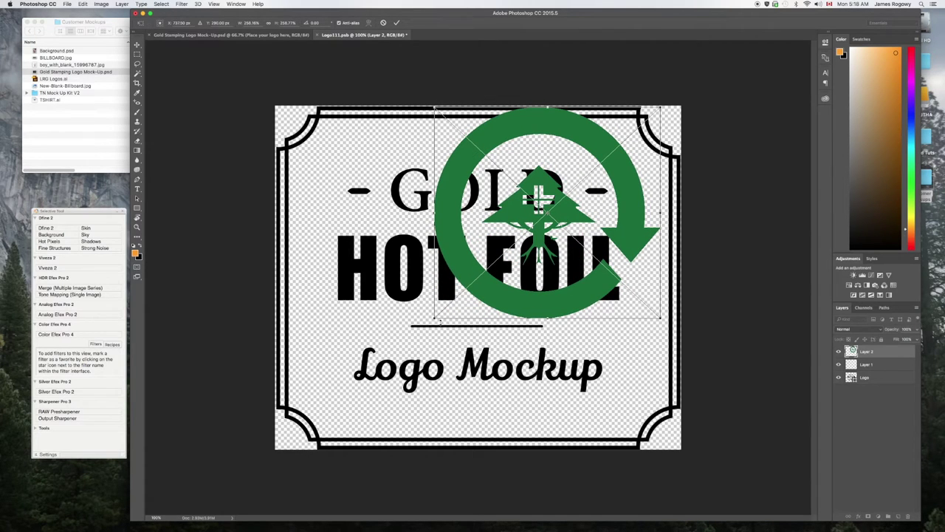
left_click_drag(436, 319, 309, 437)
left_click_drag(445, 140, 444, 149)
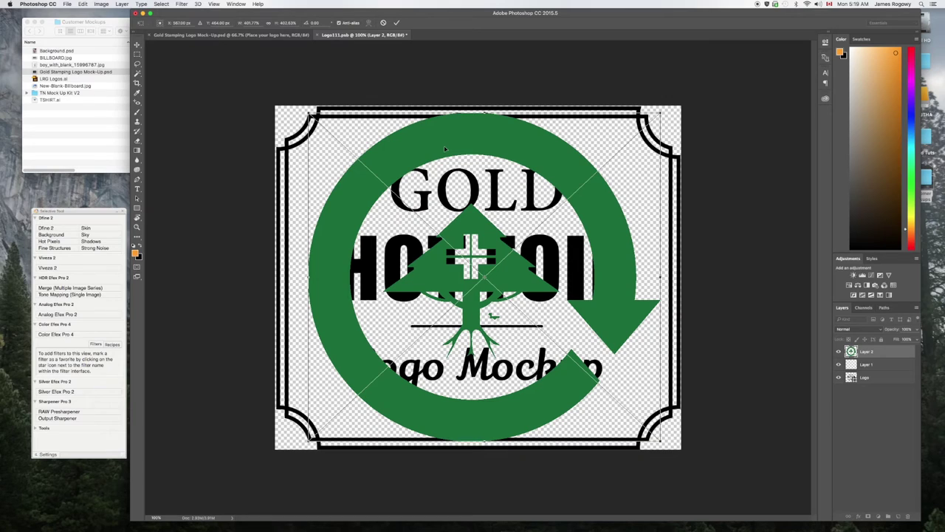
key("Return")
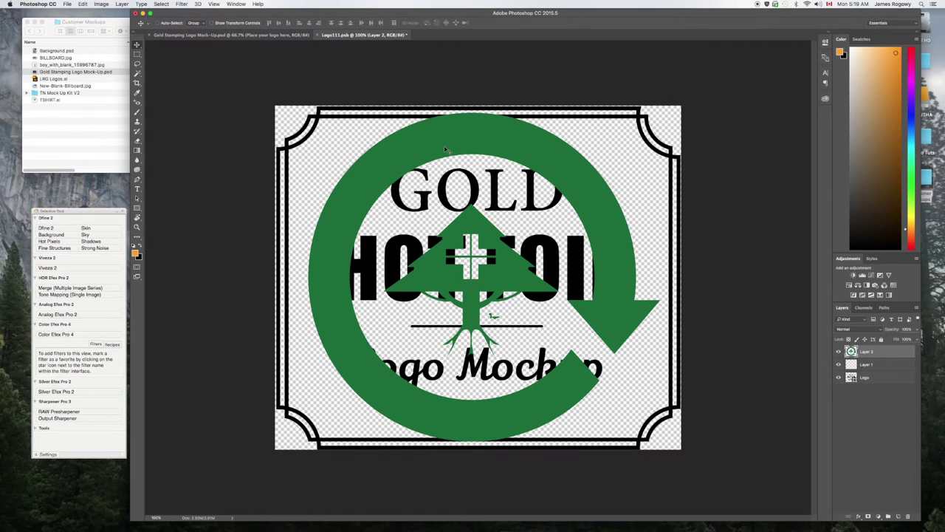
Delete the old Logo and Layer 1 layers, then save and close Logo111.psb
left_click(869, 378)
left_click(867, 365, "shift")
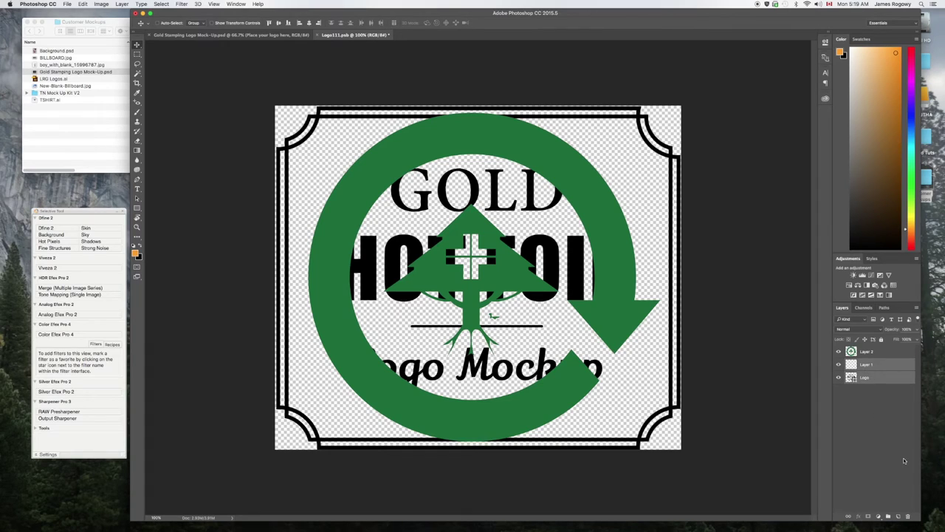
left_click(909, 517)
left_click(529, 171)
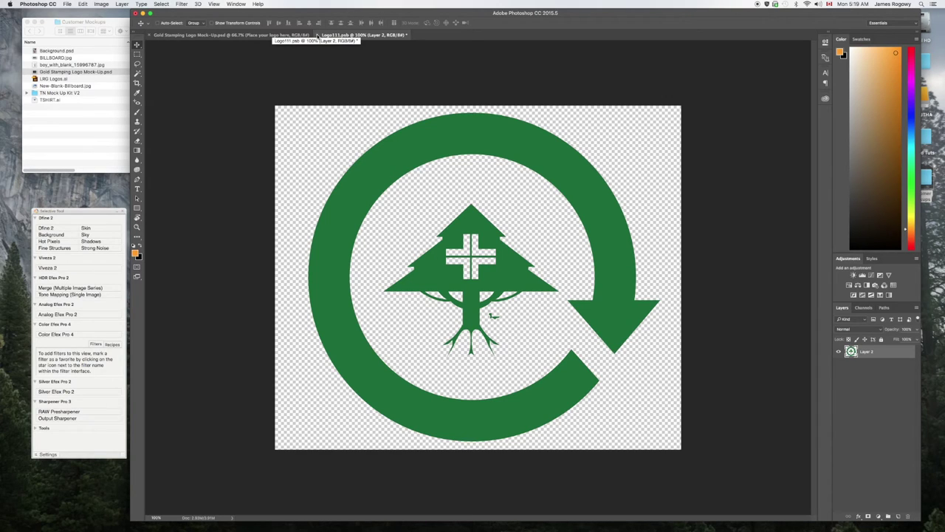
left_click(318, 36)
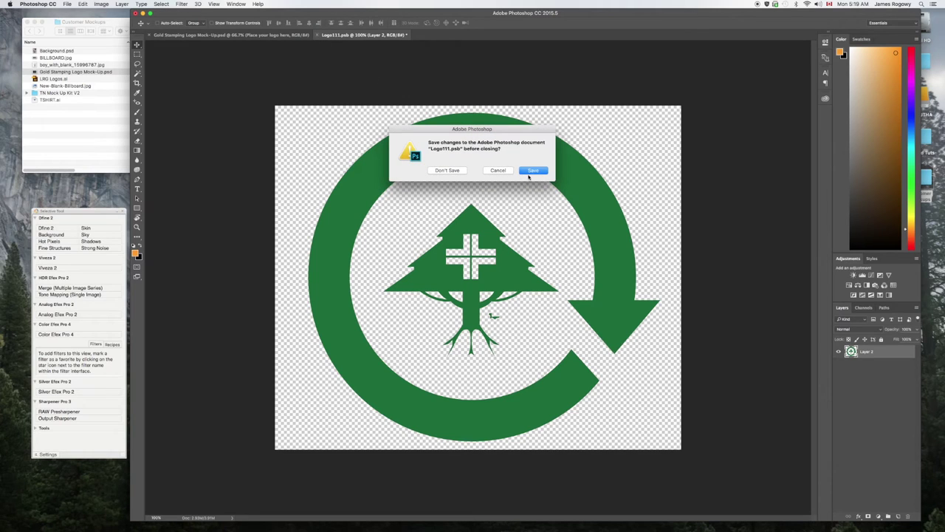
left_click(535, 170)
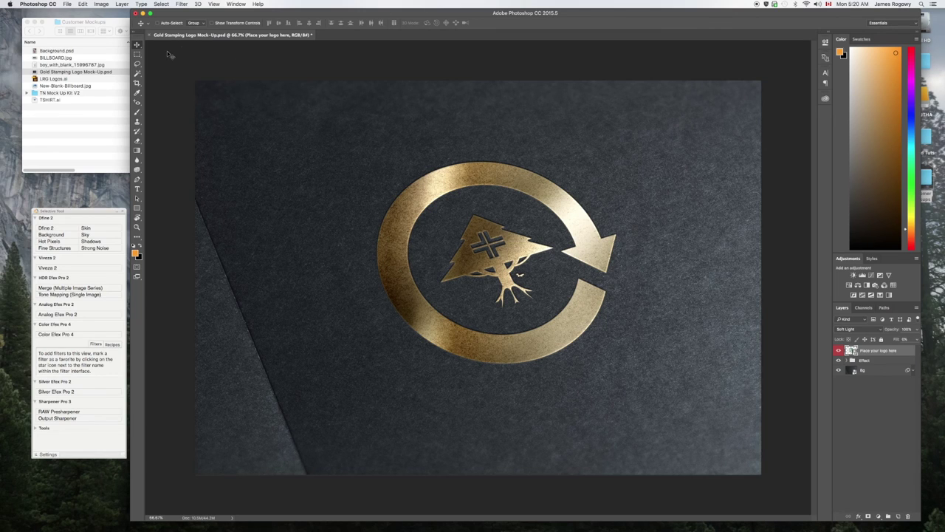
Close the gold foil mock-up unsaved, minimise Photoshop, and close Customer Mockups and the Nik Selective Tool palette
left_click(150, 35)
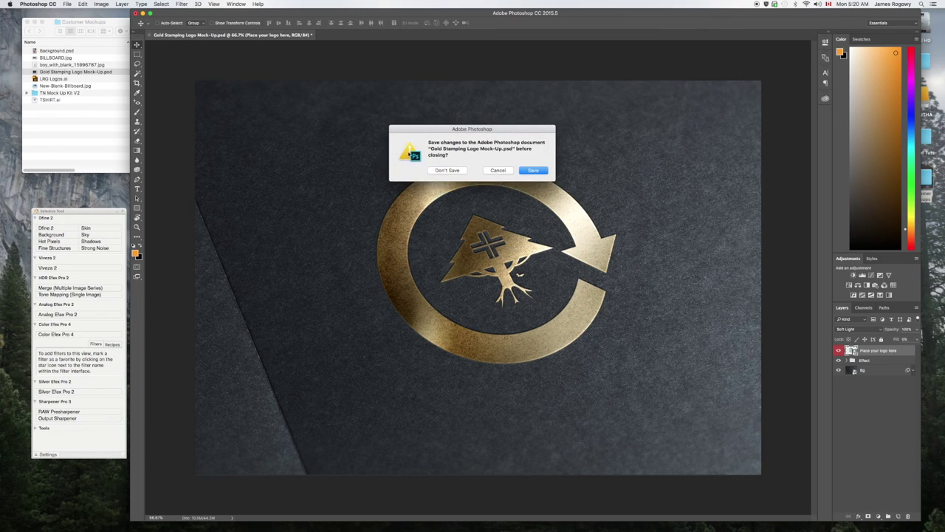
left_click(446, 170)
left_click(143, 13)
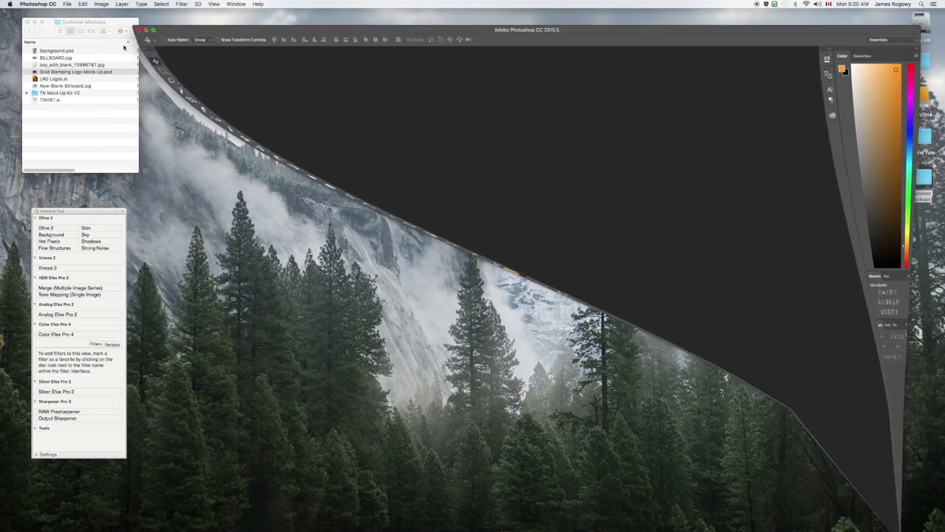
left_click(26, 22)
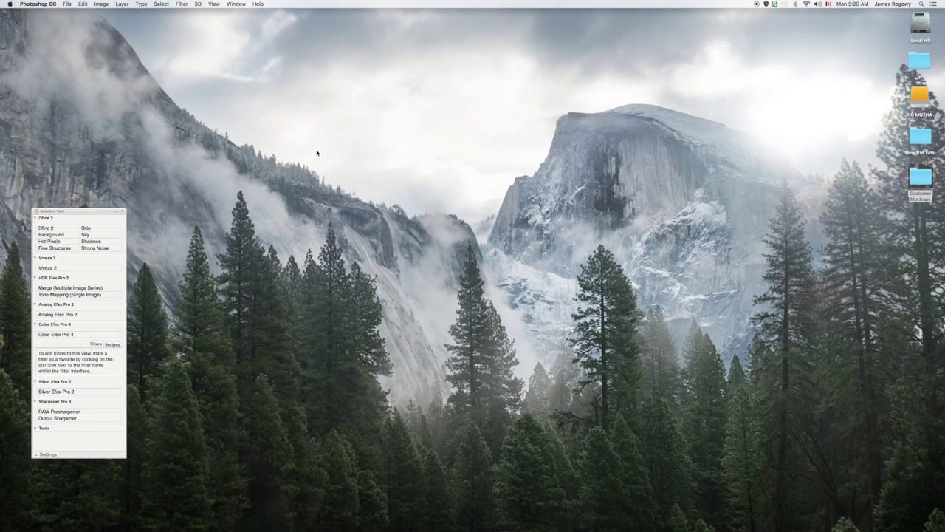
left_click(125, 211)
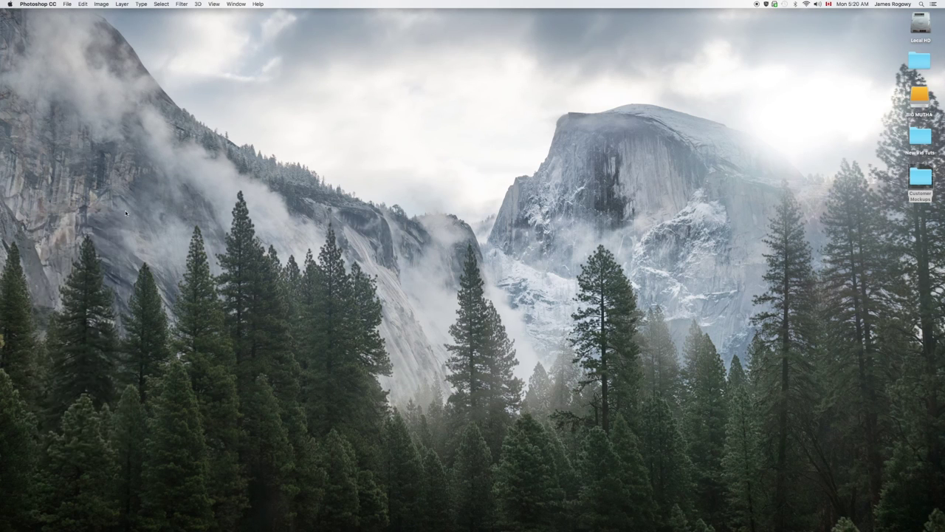